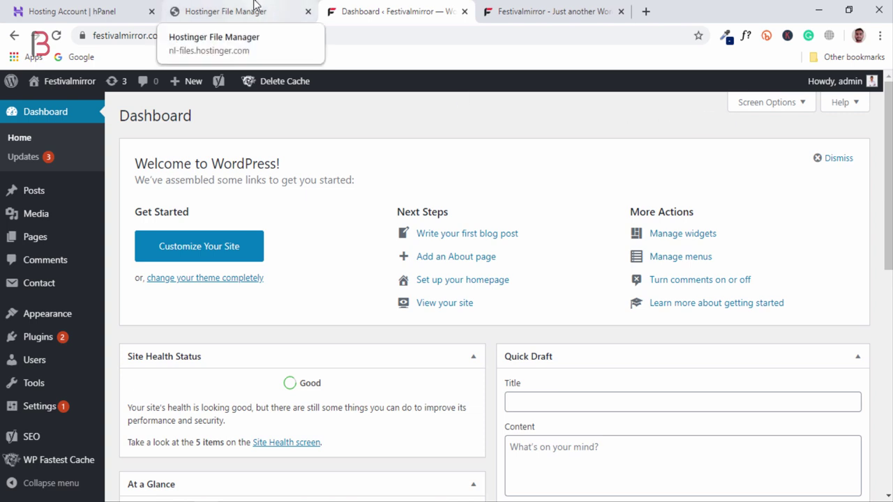
Look over the site's hosted files, its WordPress dashboard and the live Festivalmirror home page.
click(255, 7)
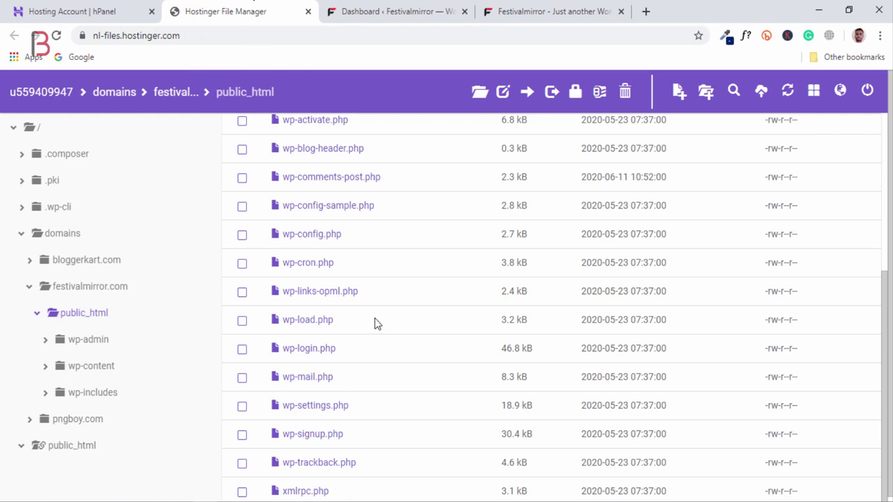
click(396, 7)
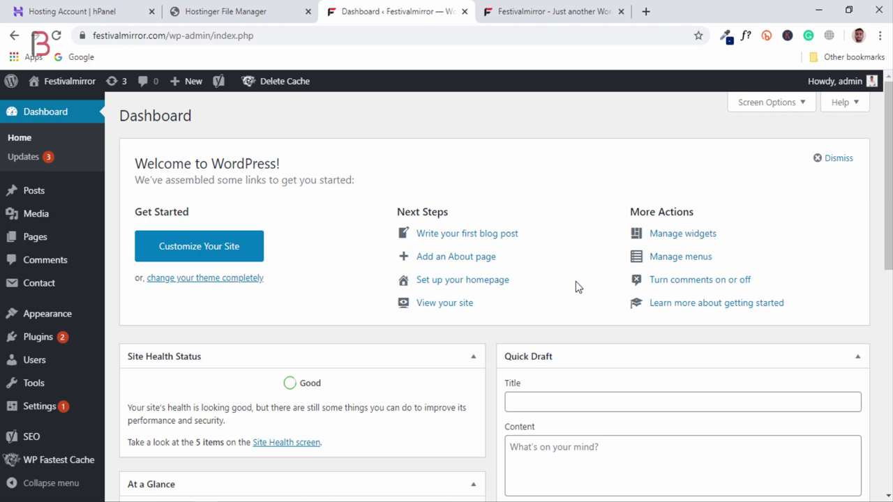
click(566, 9)
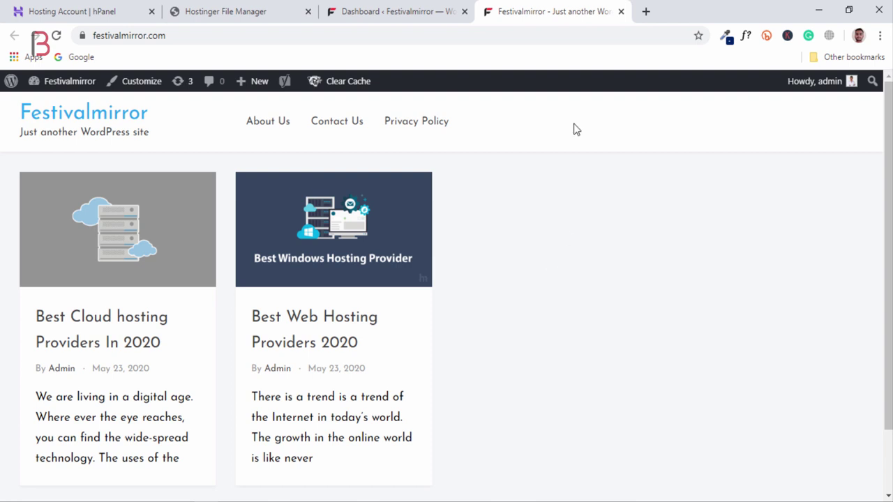
click(206, 9)
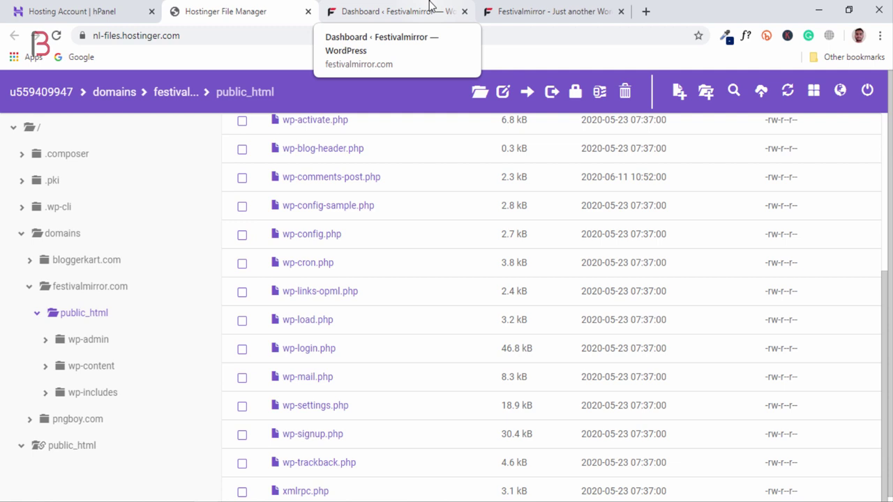
click(534, 8)
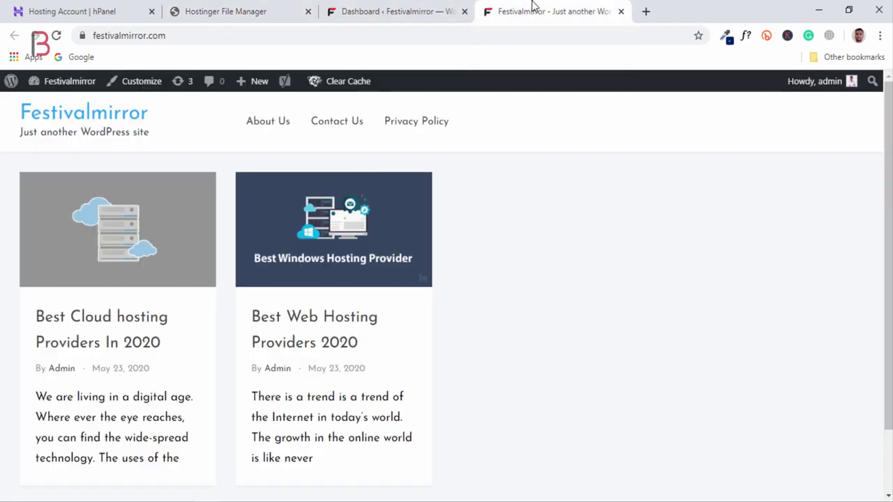
scroll(556, 205, down, 3)
scroll(549, 285, up, 3)
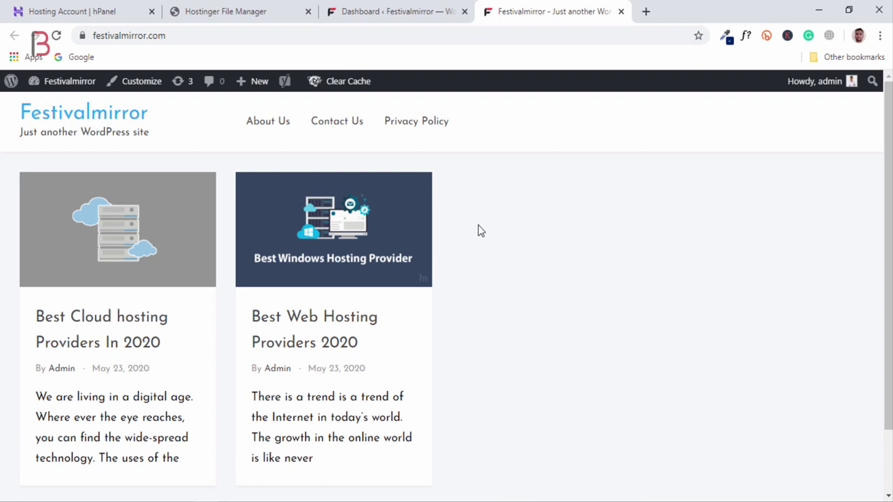
click(420, 5)
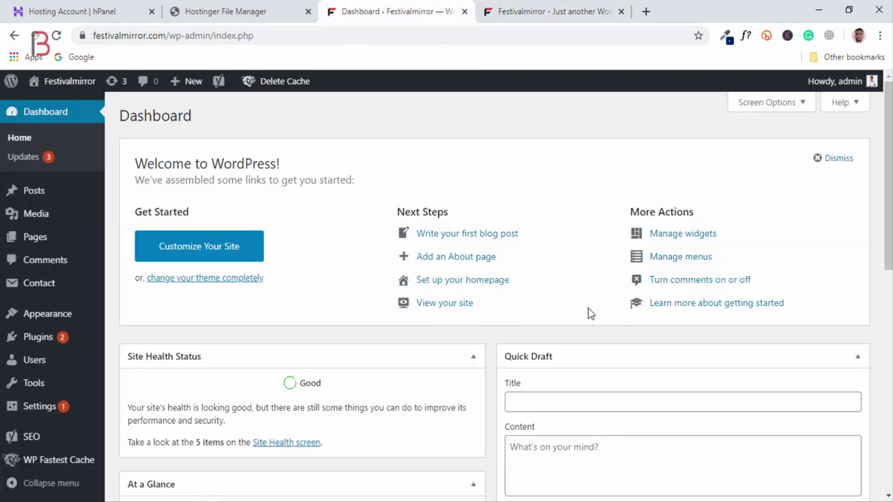
click(562, 5)
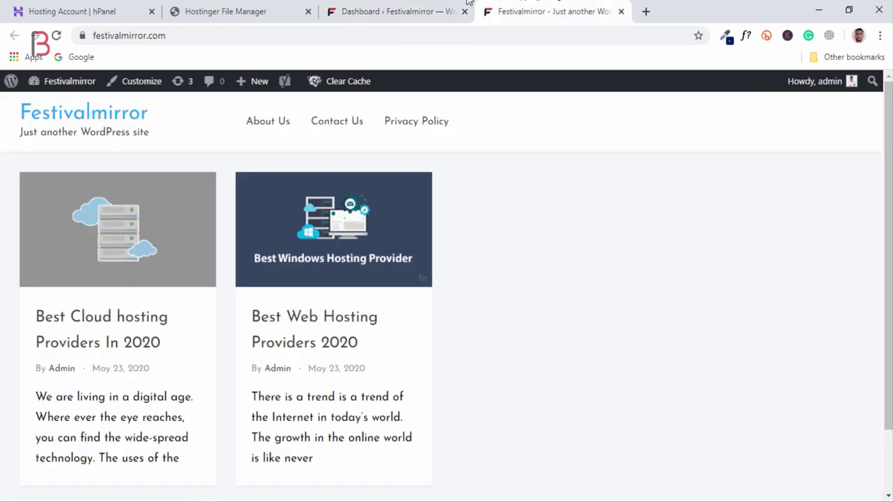
Find the Duplicator – WordPress Migration Plugin by searching for "duplicator" in the WordPress admin, install it and activate it.
click(405, 5)
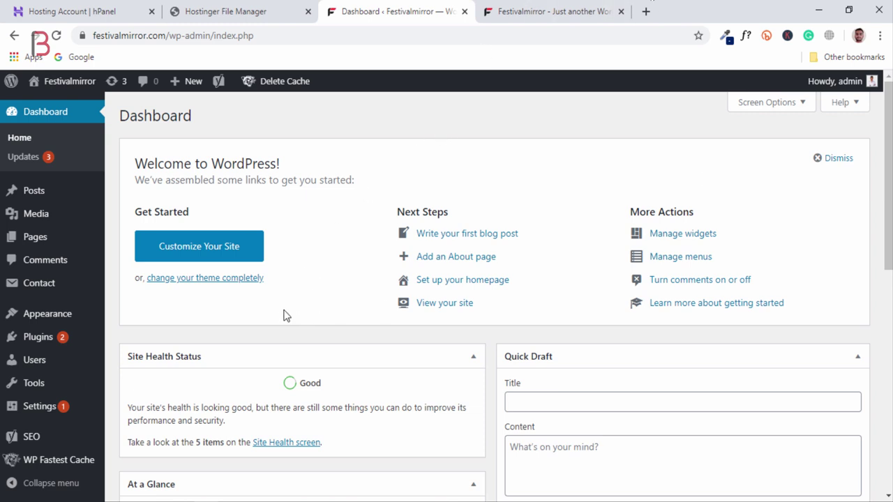
mouse_move(46, 337)
click(126, 358)
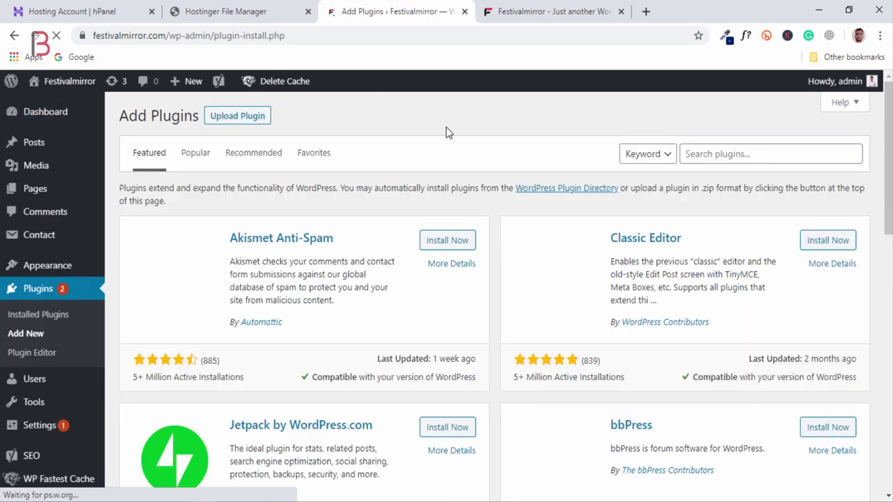
click(745, 155)
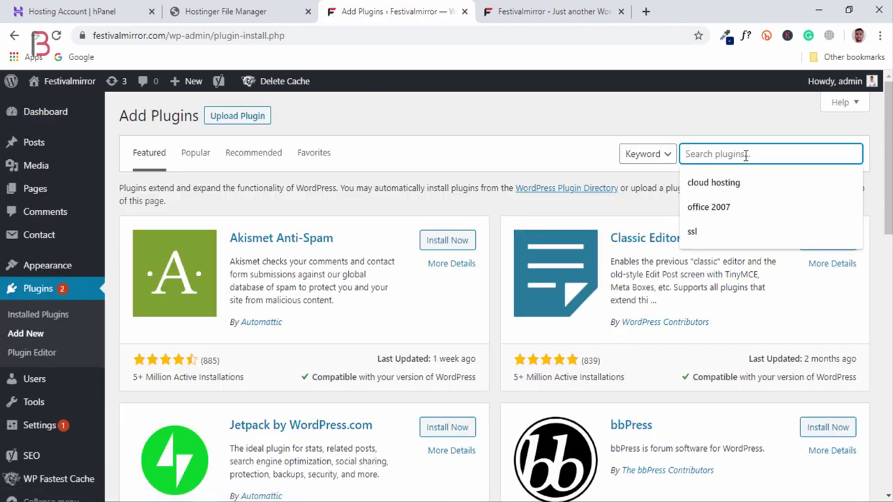
text(duplicator)
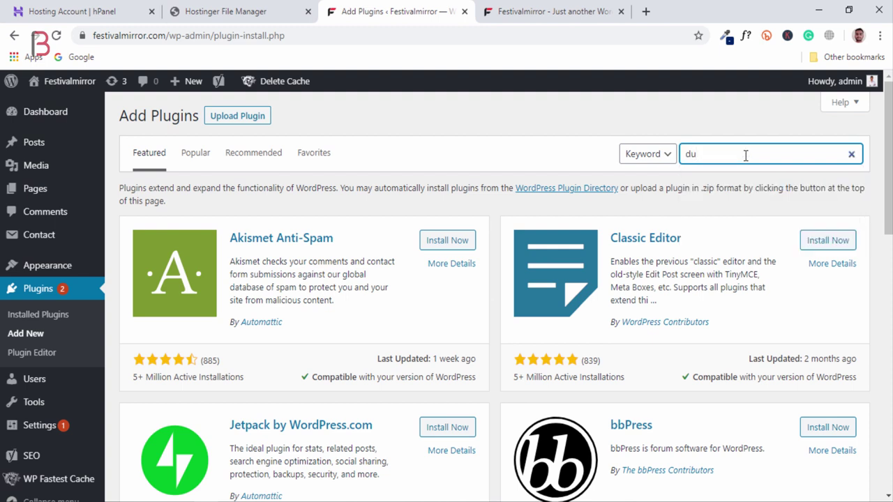
click(439, 235)
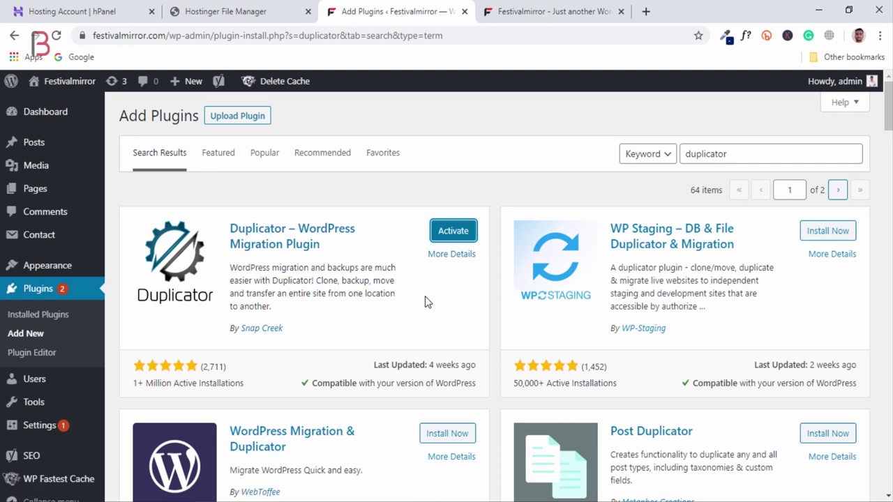
click(451, 231)
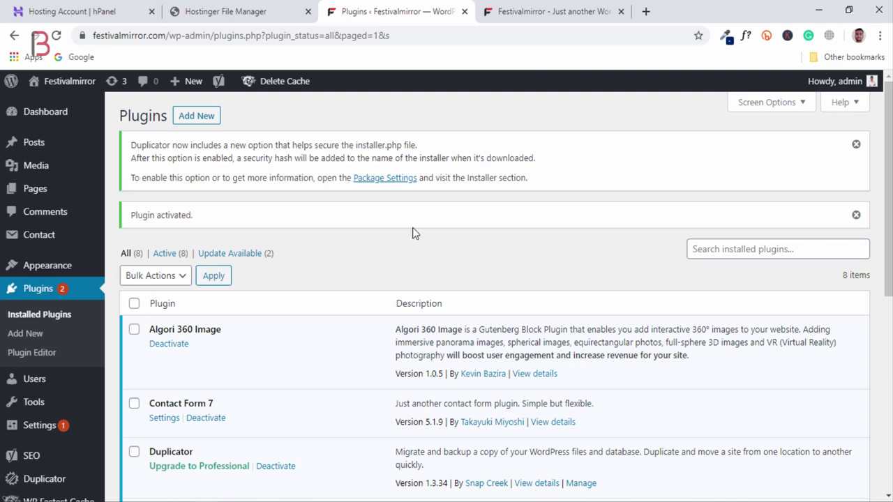
Create a Duplicator package of the site with the default name and setup, running the system scan and the build.
scroll(405, 229, down, 2)
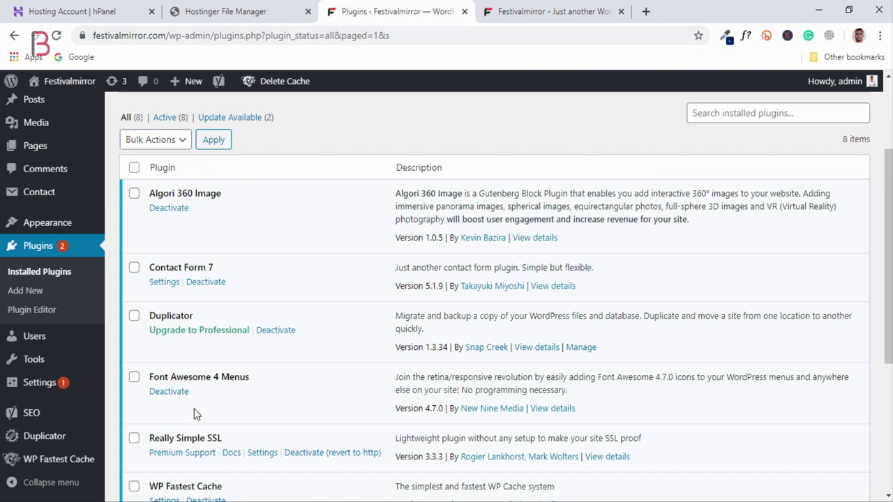
mouse_move(38, 445)
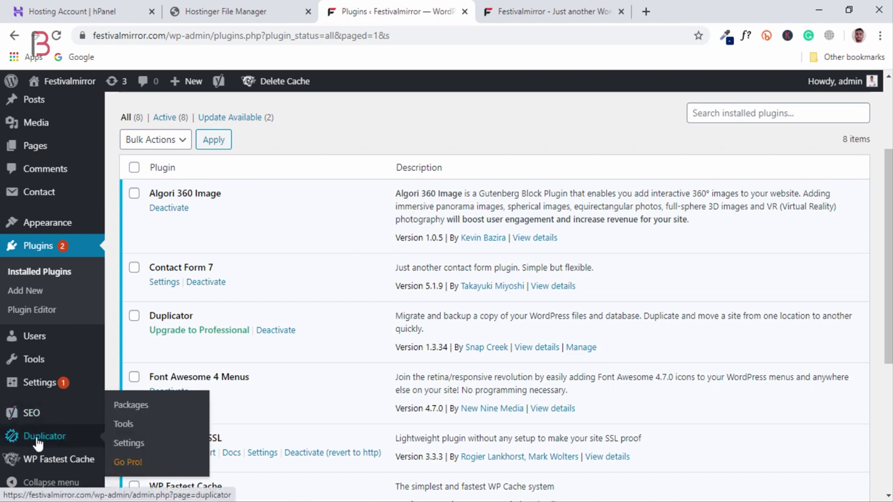
click(130, 405)
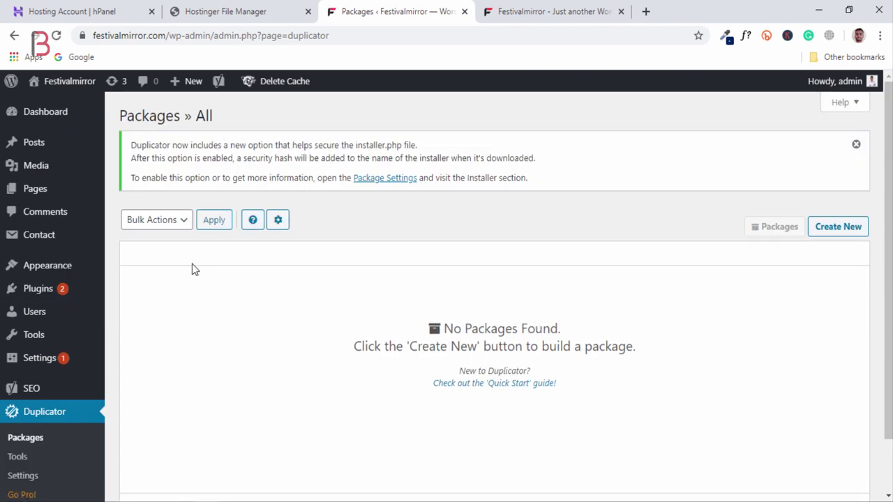
click(838, 230)
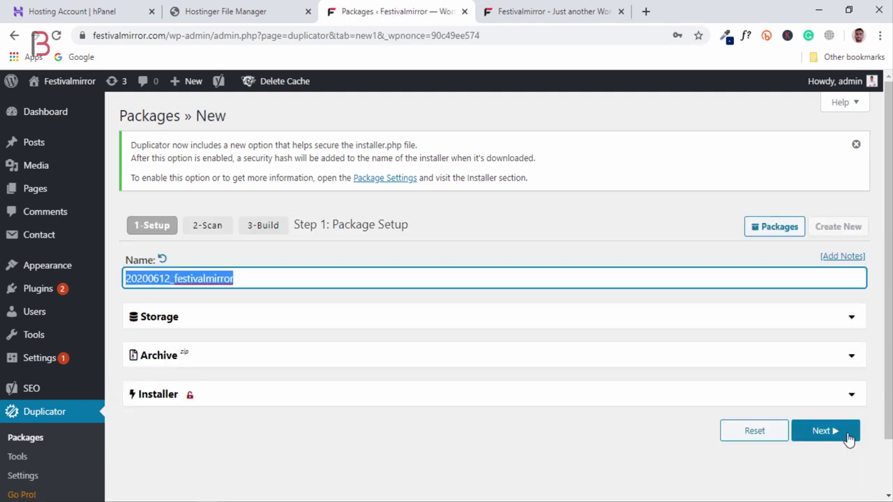
click(846, 430)
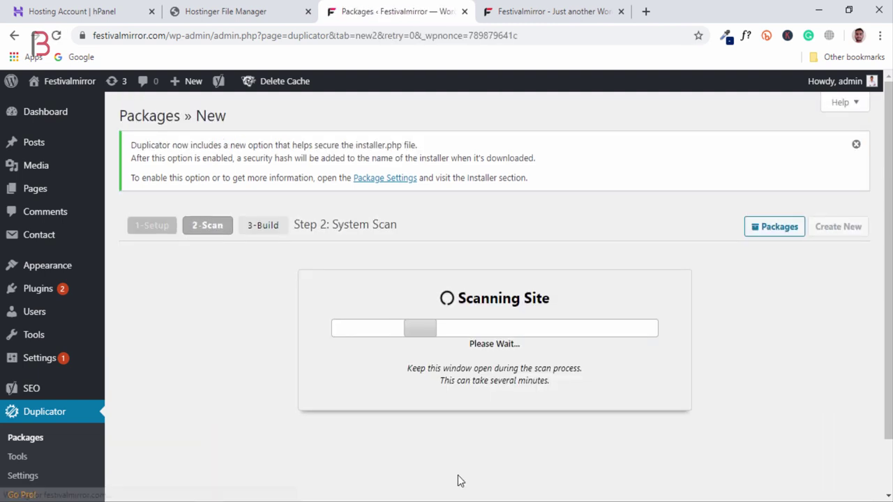
scroll(543, 456, down, 3)
click(588, 450)
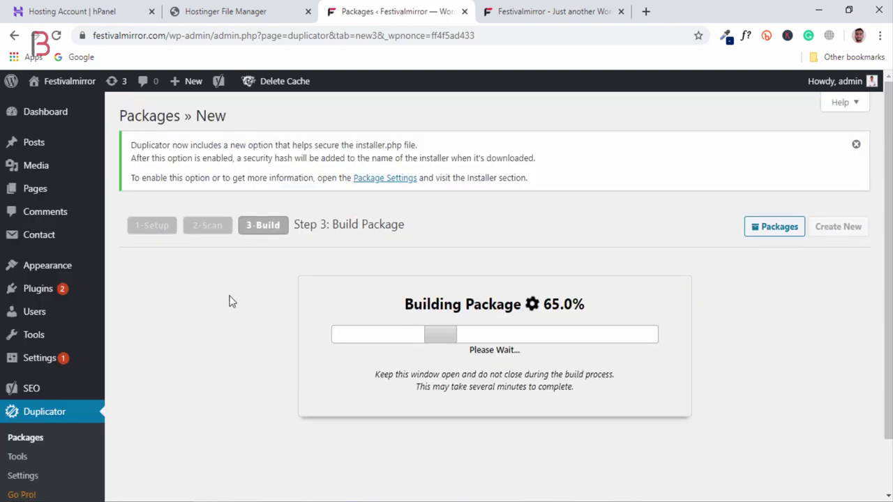
Download the completed package's installer and archive files and check them in the browser's download list.
scroll(161, 254, down, 1)
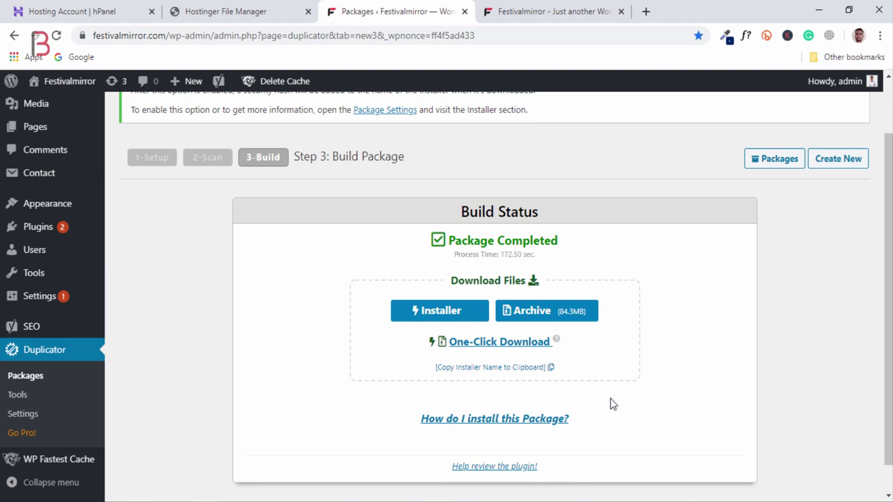
click(452, 311)
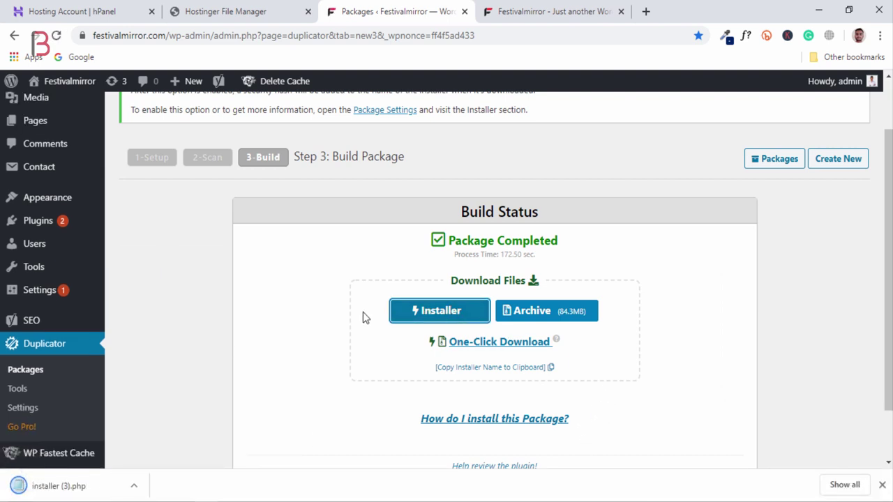
click(577, 313)
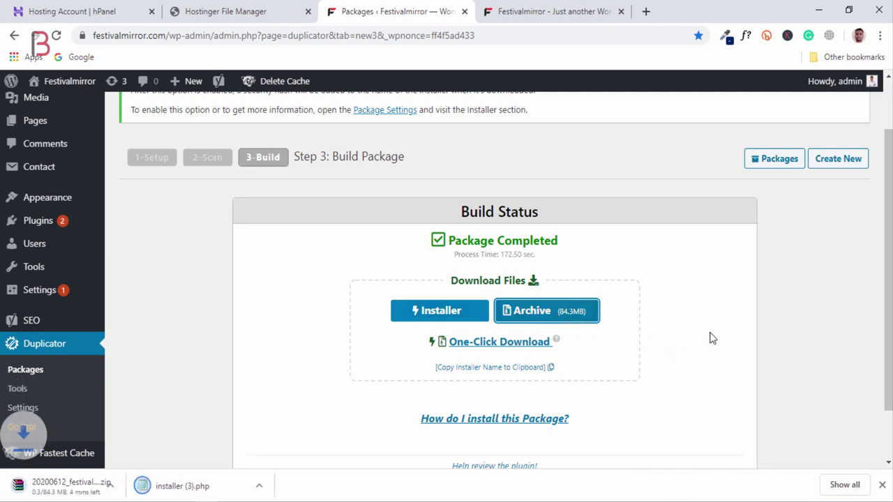
key(ctrl+j)
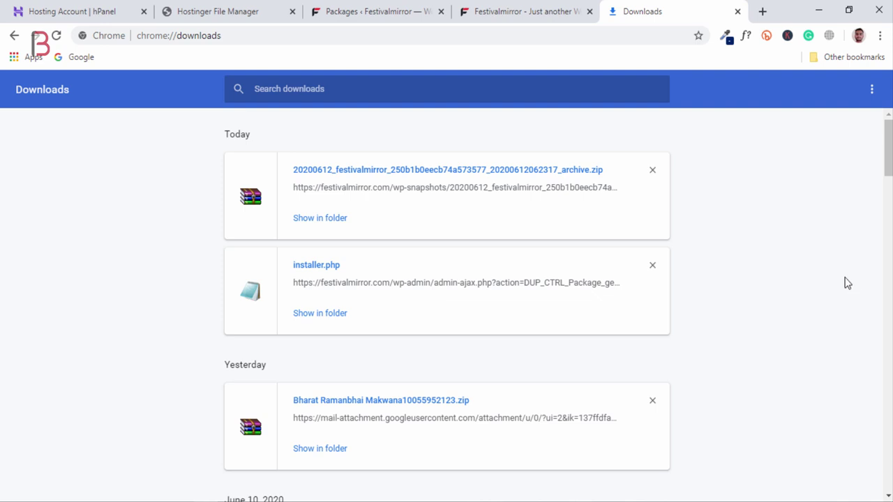
click(738, 11)
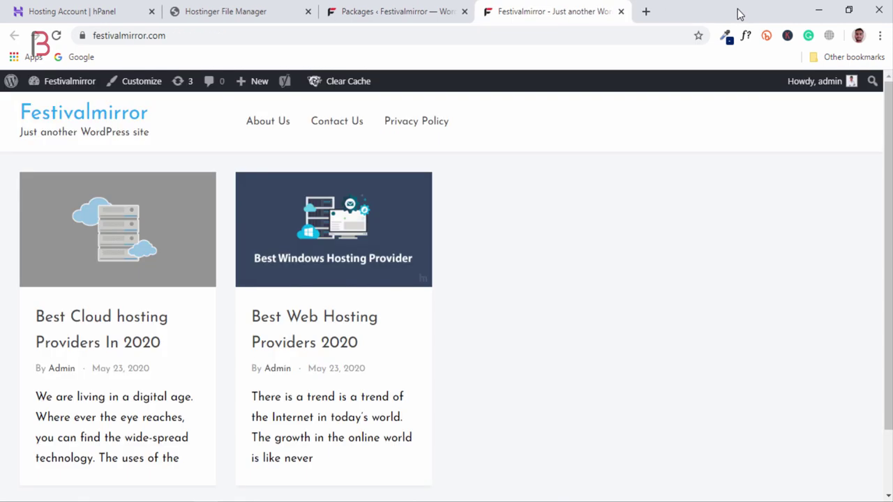
Leave the package build page and return to the WordPress dashboard home.
click(390, 9)
scroll(183, 238, up, 1)
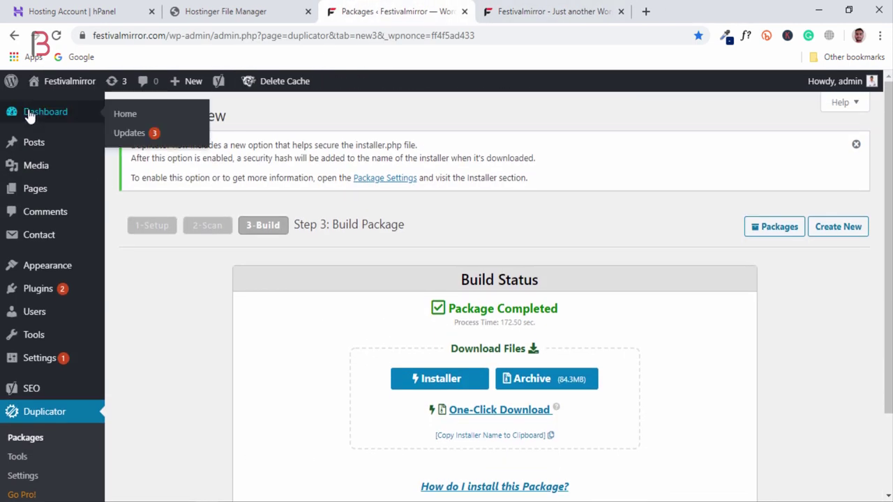
click(32, 114)
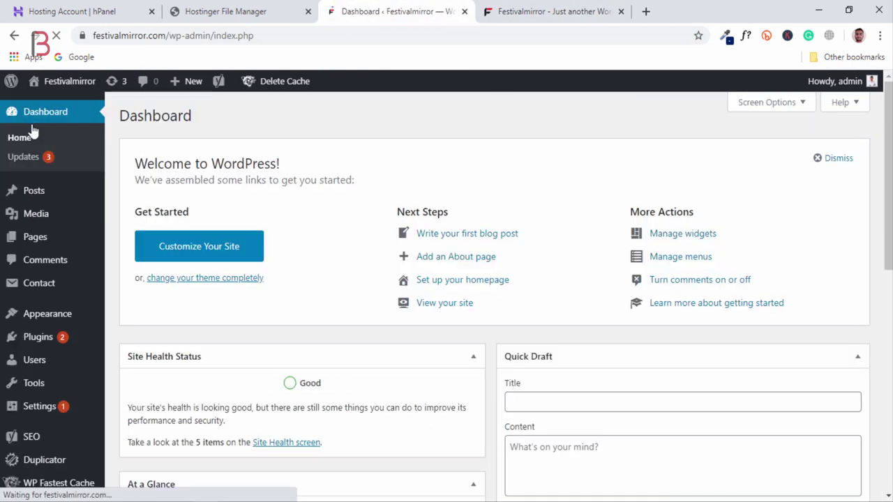
Create a folder named Backup inside the festivalmirror.com folder in the Hostinger File Manager.
click(256, 6)
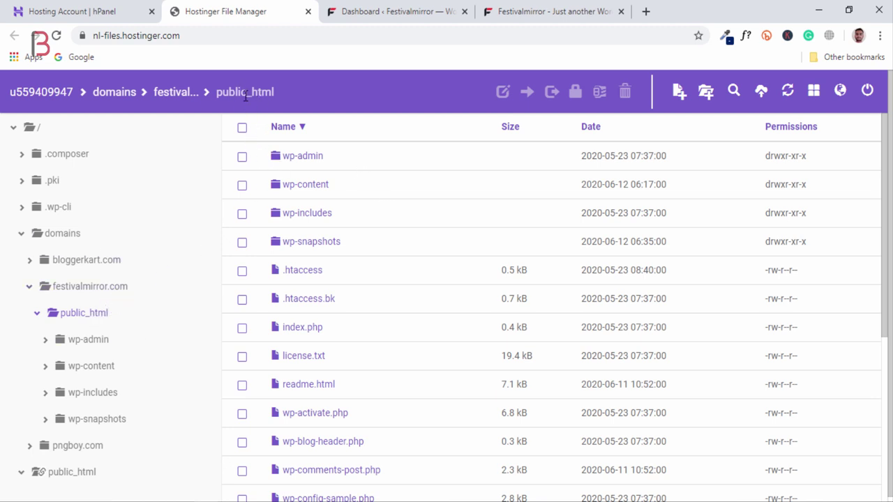
click(179, 95)
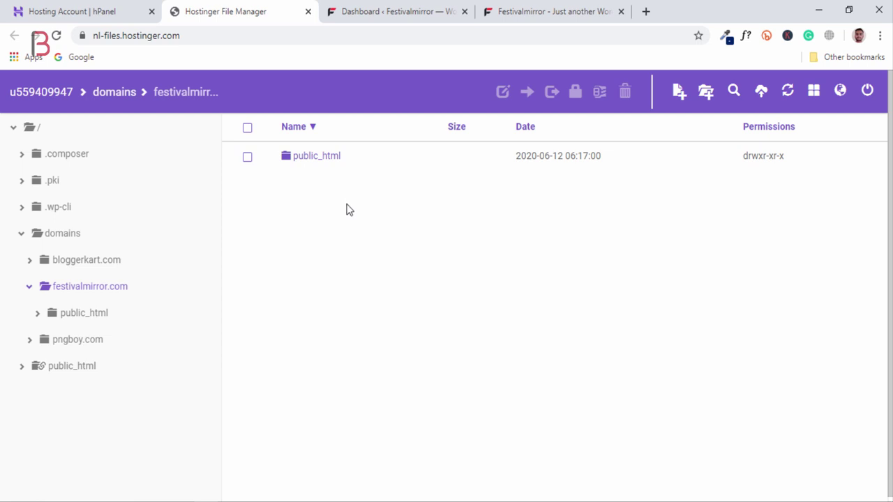
click(706, 94)
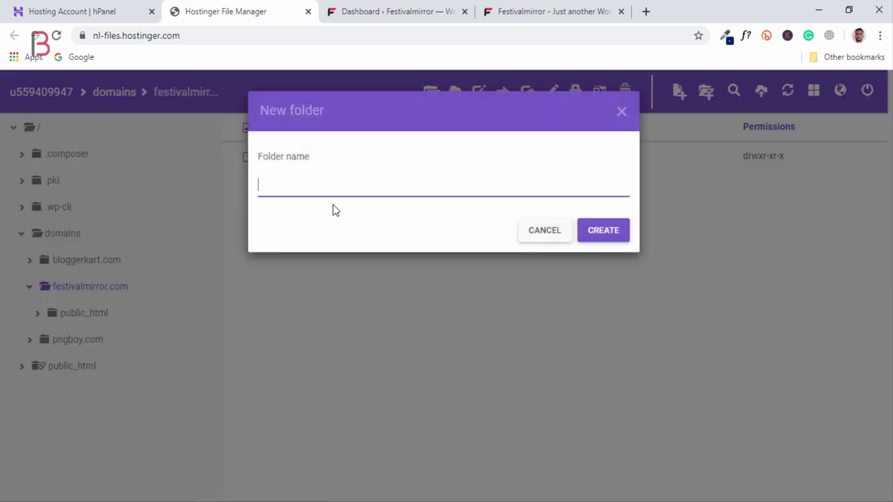
text(Backup)
key(Return)
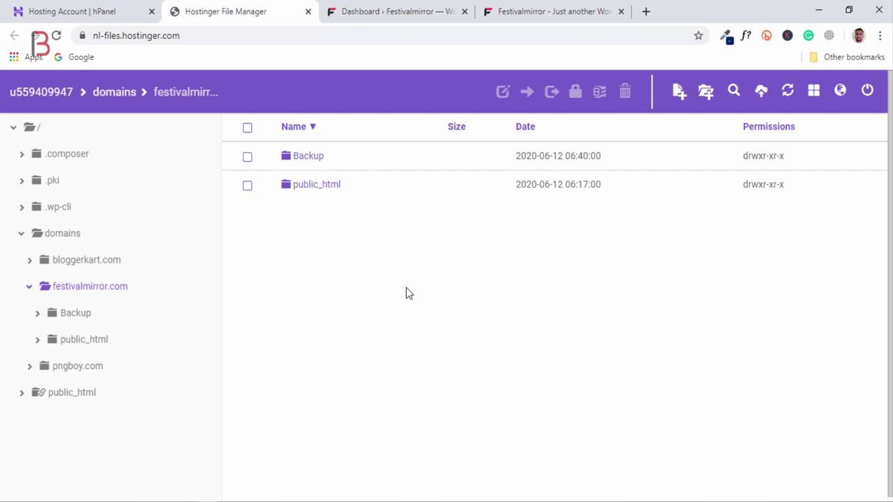
Move the Duplicator archive zip from public_html/wp-snapshots into the Backup folder of festivalmirror.com.
click(352, 187)
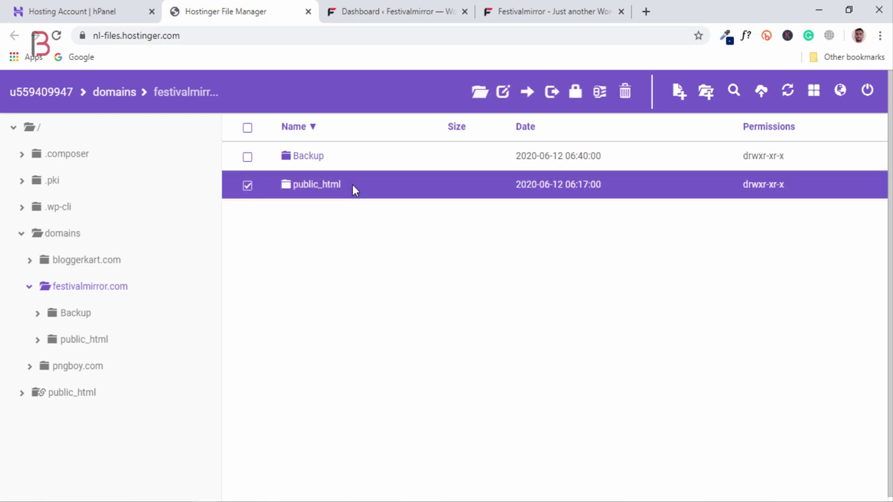
double_click(353, 185)
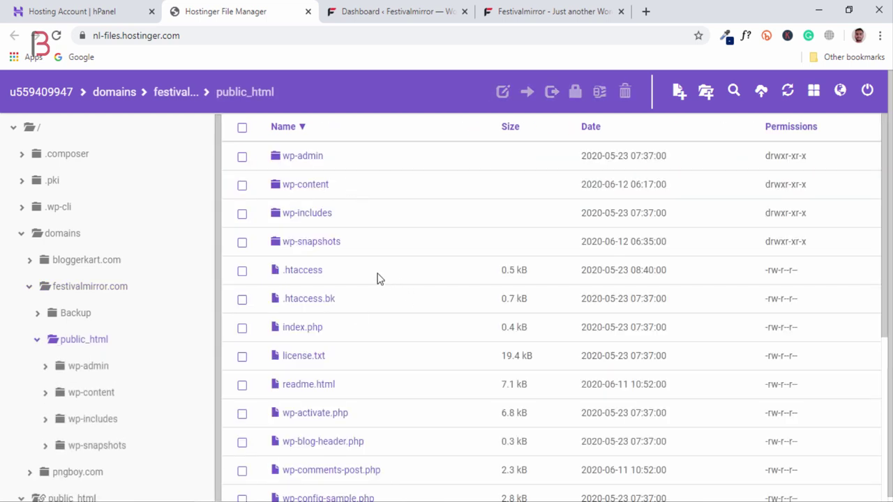
double_click(384, 249)
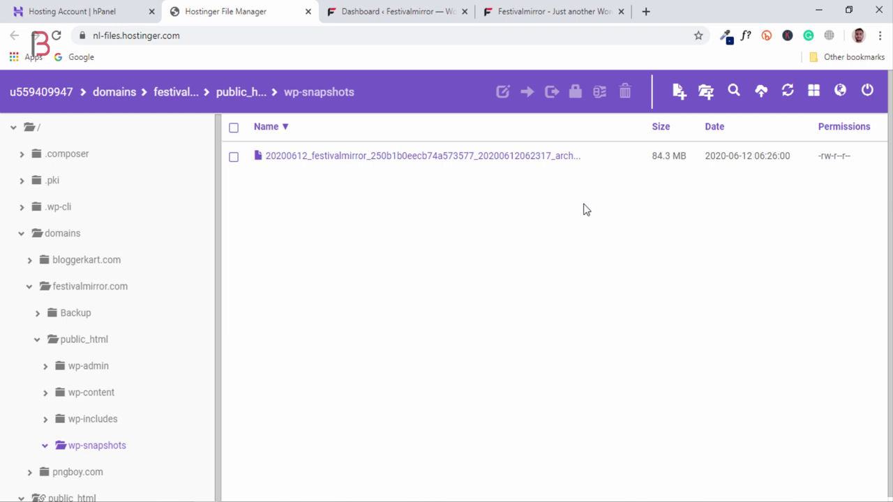
click(233, 162)
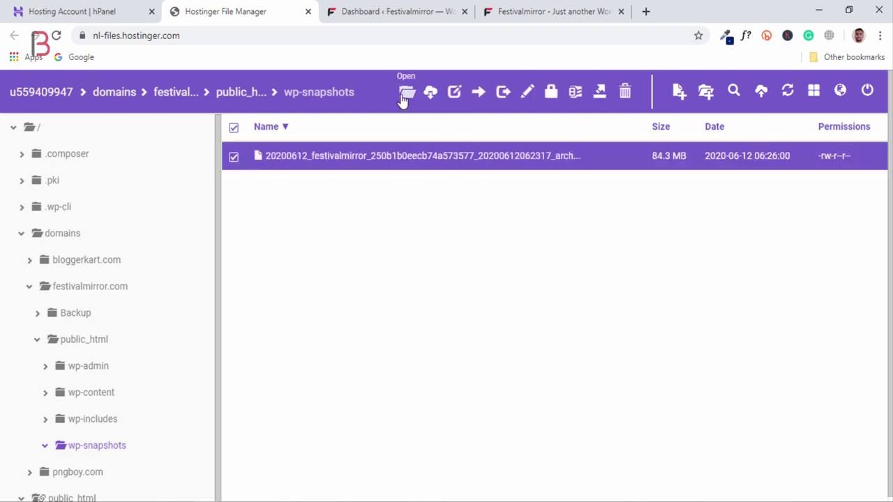
click(478, 92)
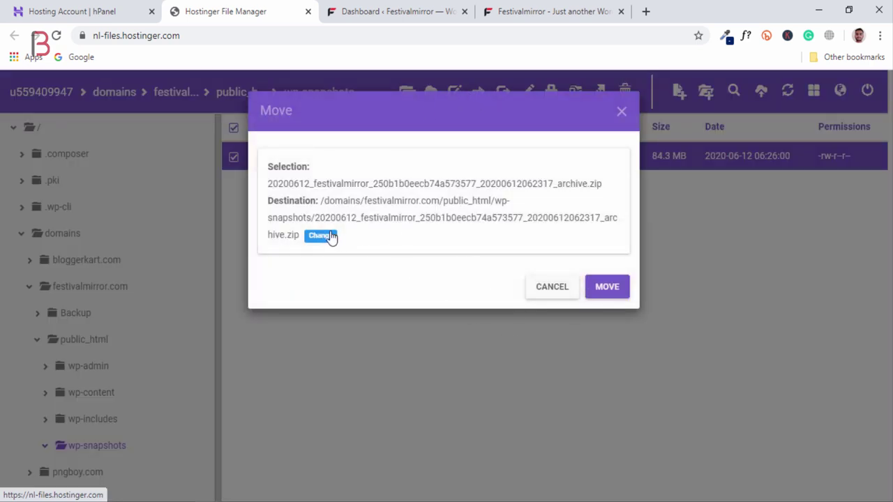
click(320, 236)
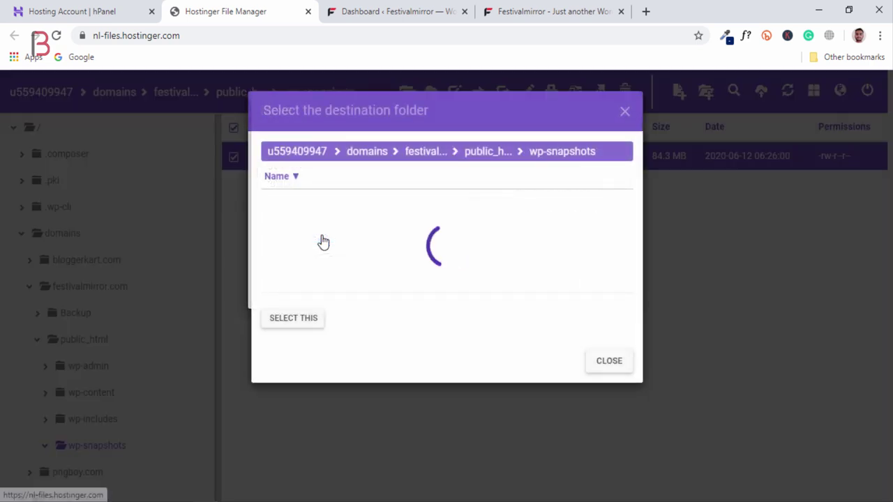
click(427, 152)
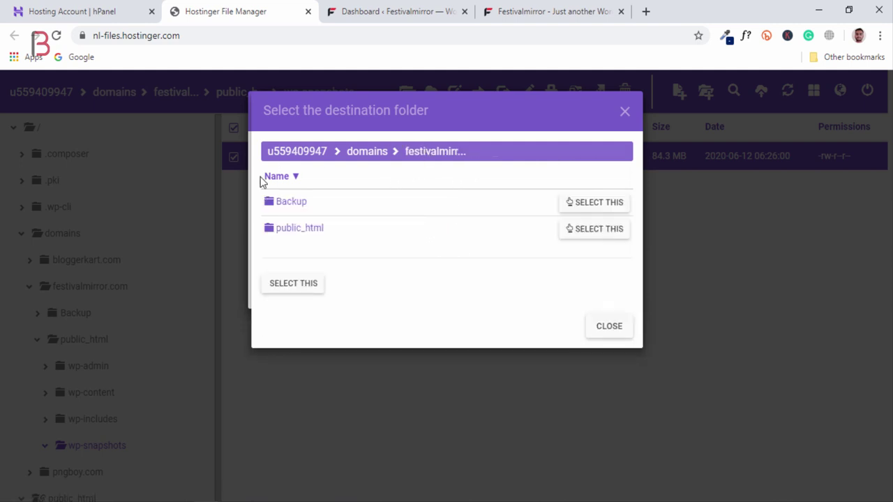
click(284, 204)
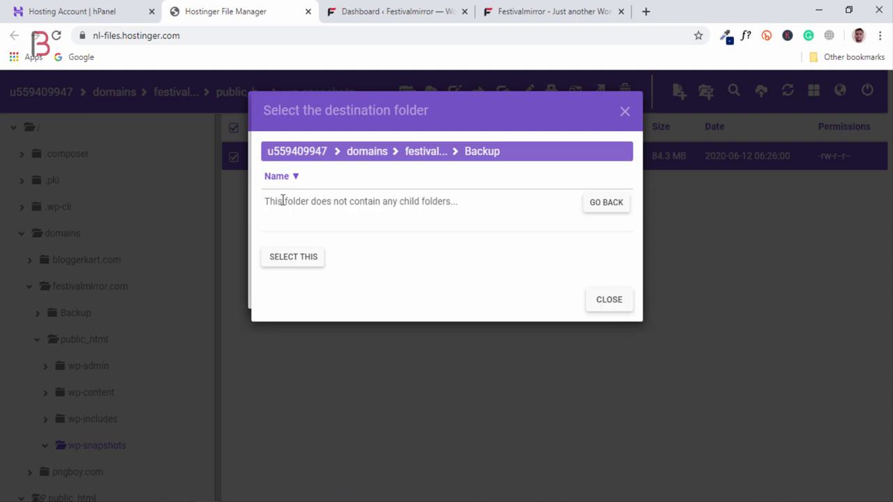
click(296, 261)
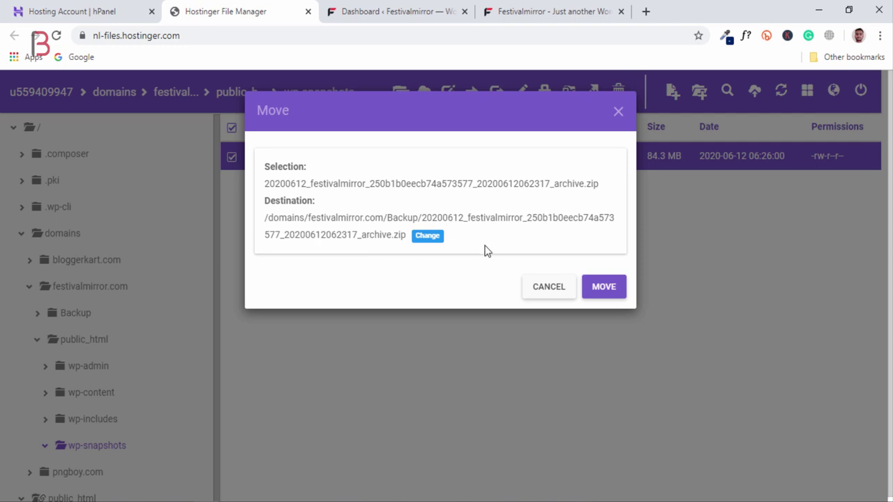
click(617, 295)
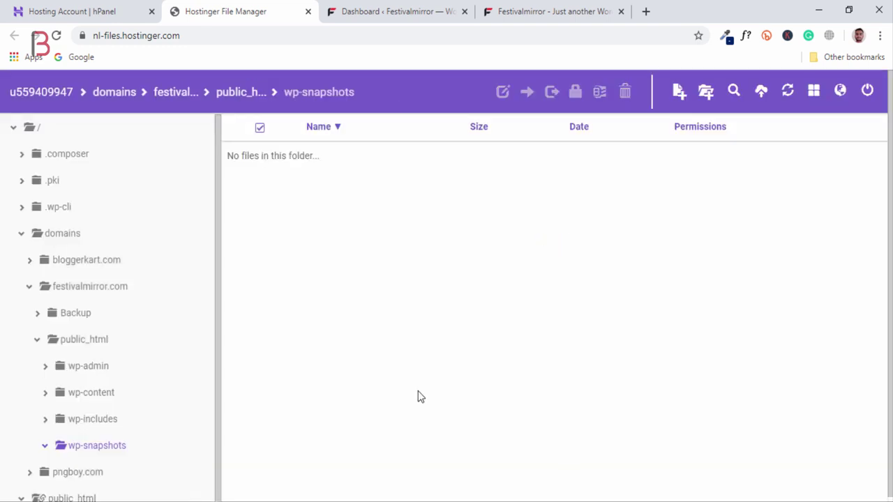
Examine the contents of the Backup and public_html folders, then return to the festivalmirror.com folder.
click(170, 98)
double_click(351, 158)
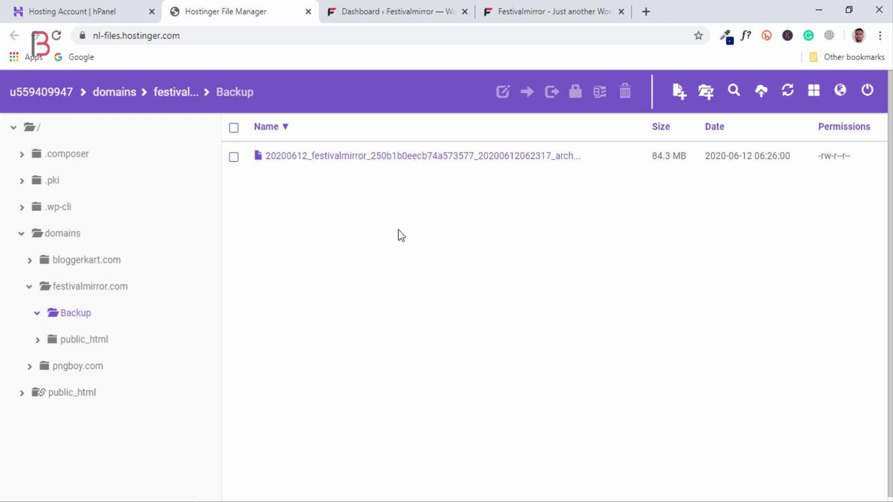
click(184, 94)
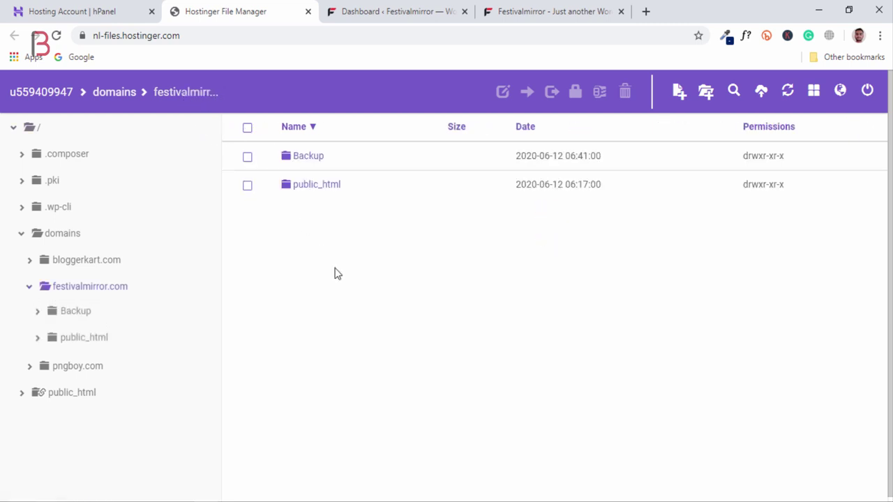
double_click(364, 186)
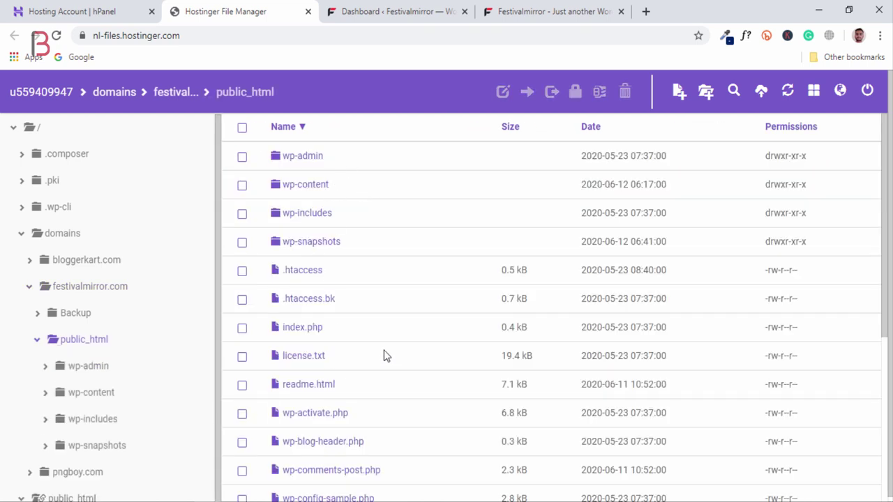
scroll(385, 293, down, 4)
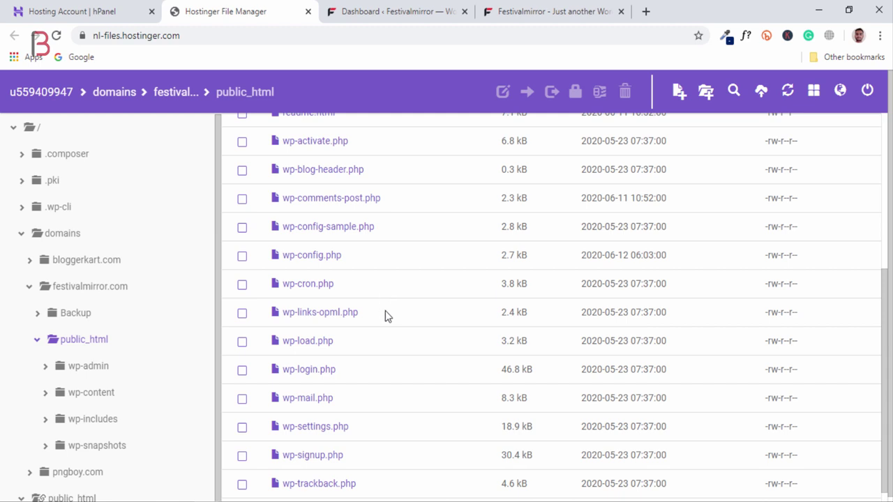
scroll(382, 320, down, 1)
scroll(374, 340, up, 4)
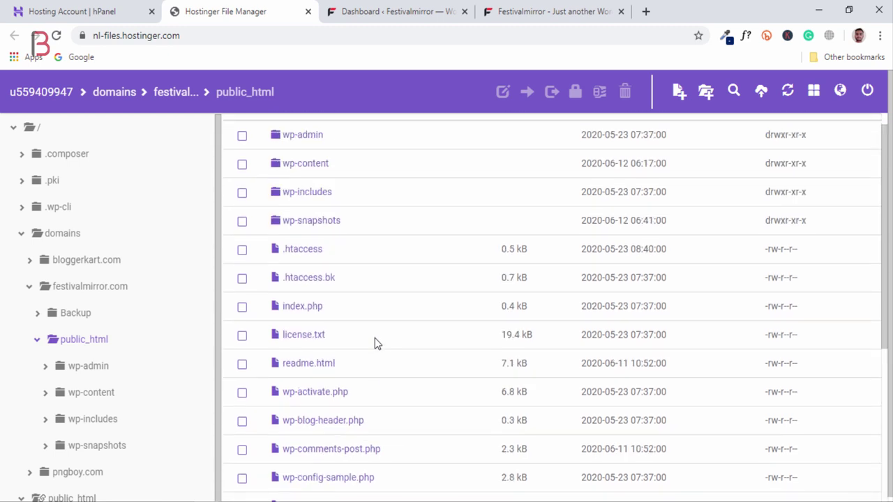
scroll(375, 338, up, 1)
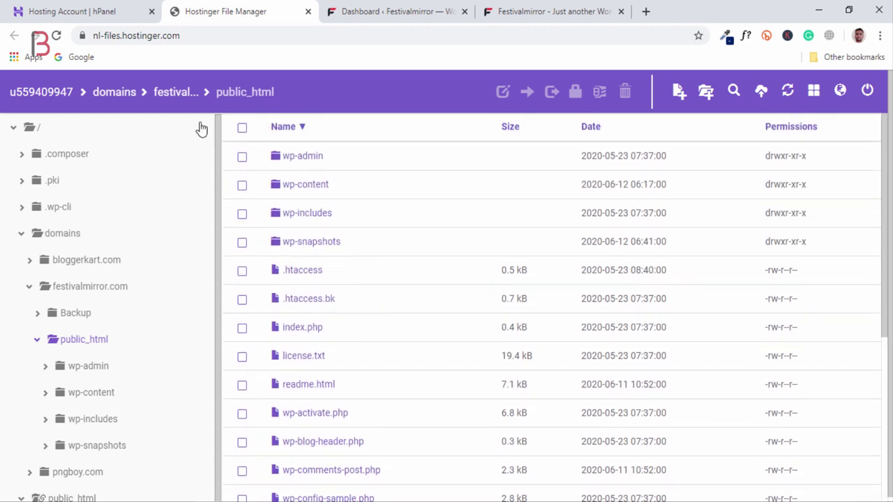
click(180, 95)
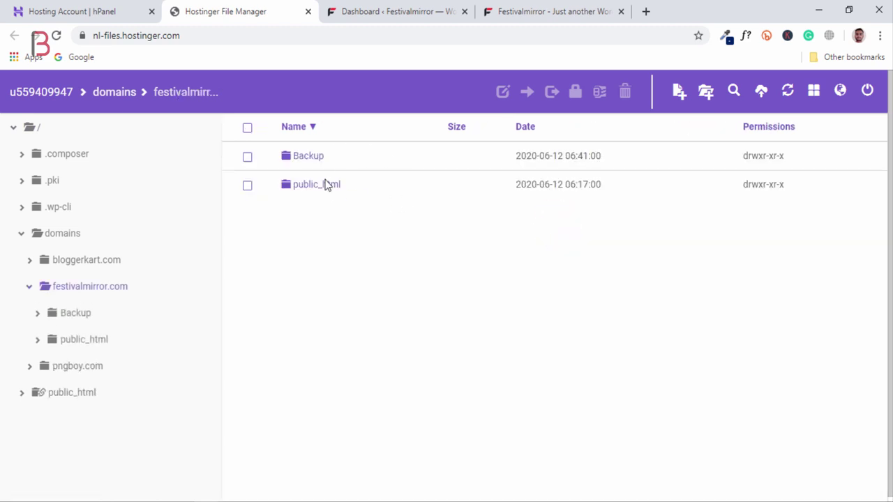
click(348, 160)
double_click(348, 157)
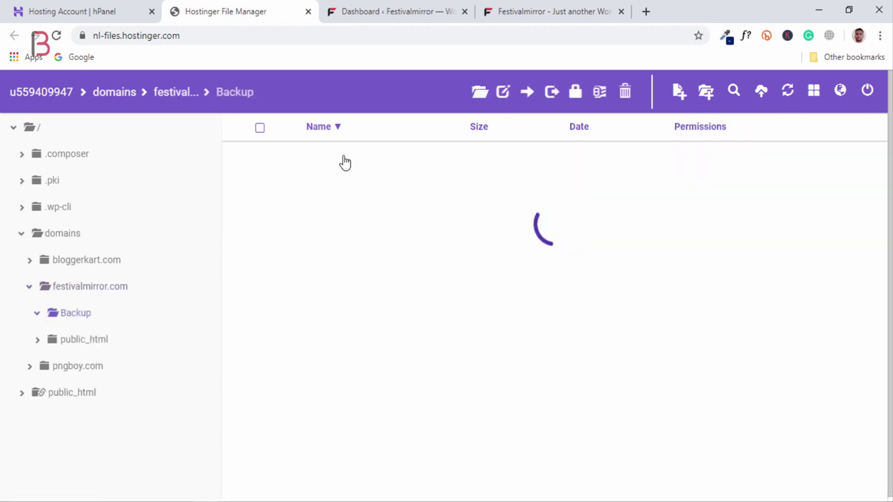
click(186, 96)
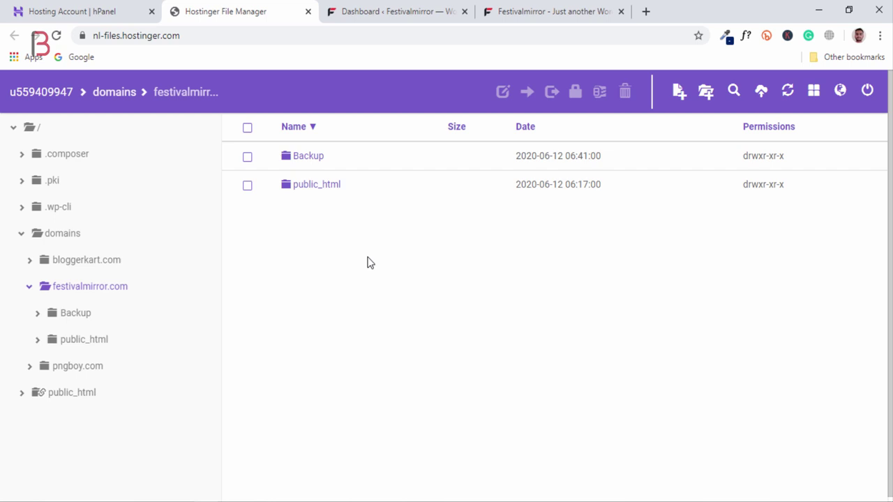
Reload the live festivalmirror.com homepage to check the site, then return to the Hostinger File Manager.
click(547, 9)
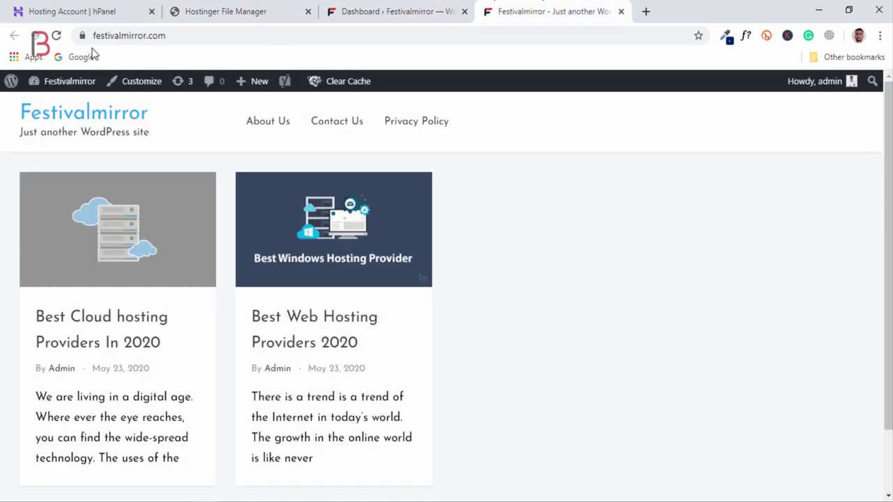
click(55, 36)
click(235, 9)
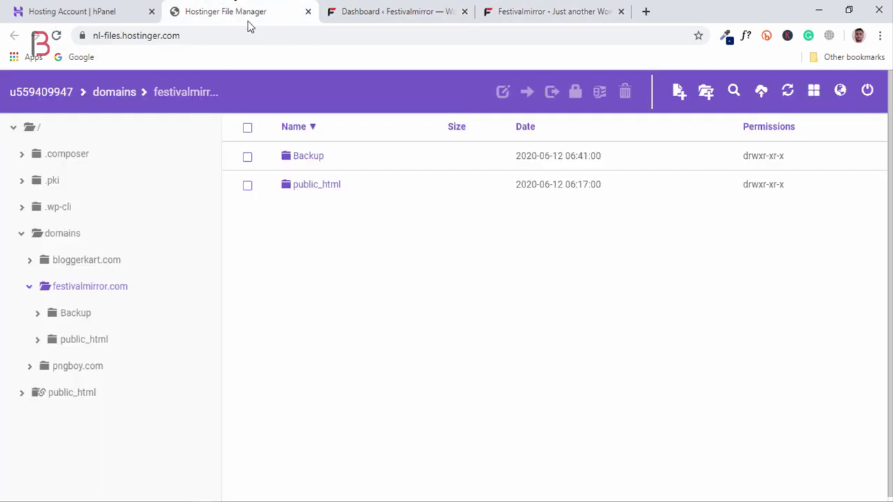
Delete the wp-config.php file from the public_html folder of festivalmirror.com.
click(385, 193)
double_click(384, 193)
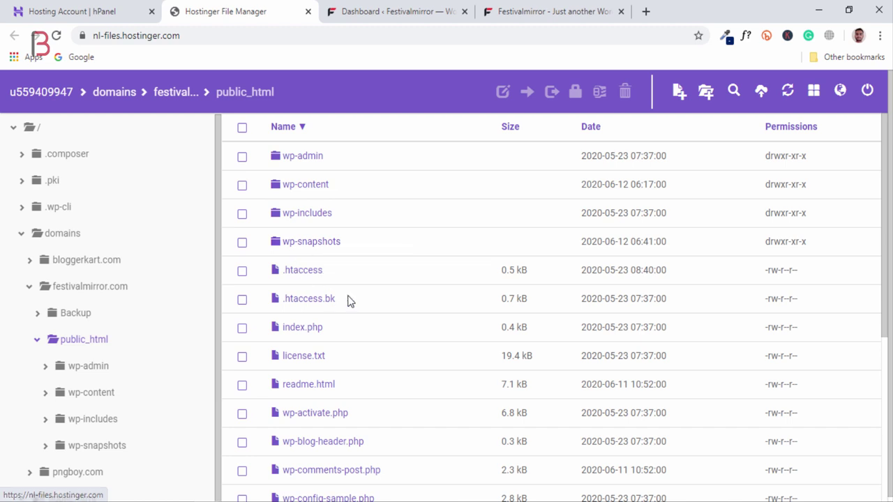
scroll(342, 307, down, 1)
scroll(333, 320, down, 1)
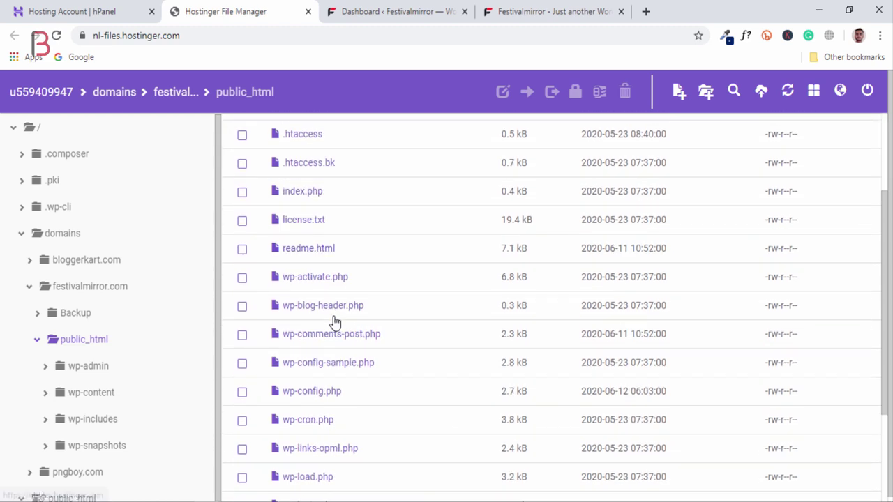
scroll(333, 316, down, 2)
click(365, 263)
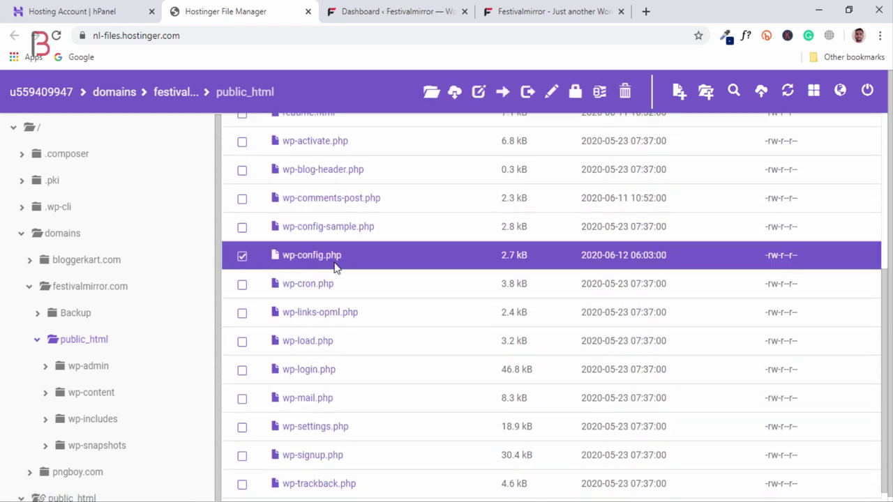
click(624, 91)
click(600, 191)
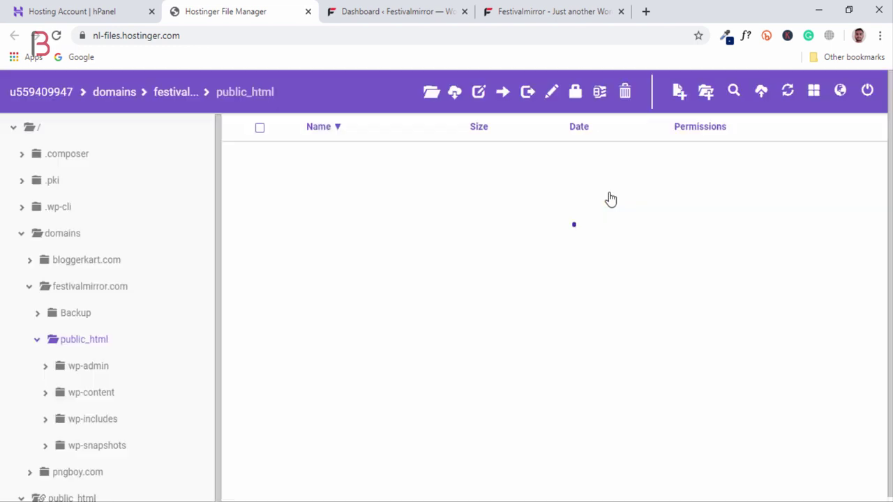
Reload the live site without its configuration file, look over the resulting page, and switch to the WordPress dashboard.
click(544, 11)
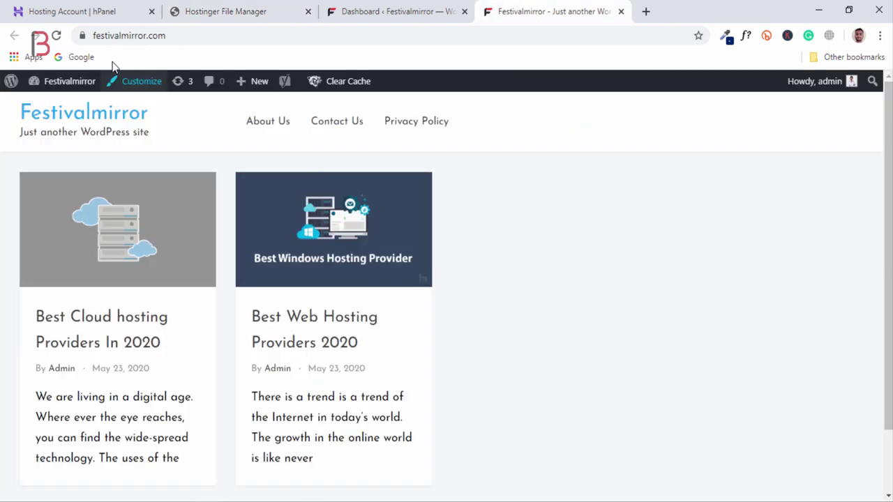
click(56, 35)
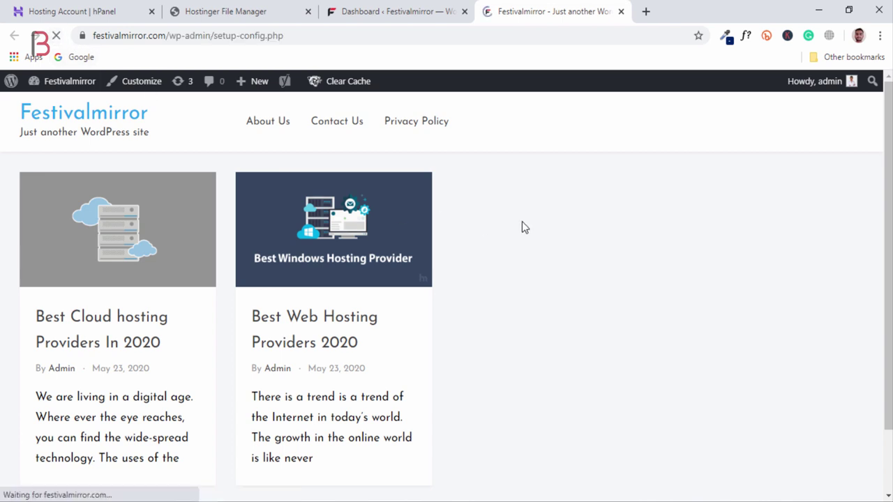
scroll(248, 226, down, 2)
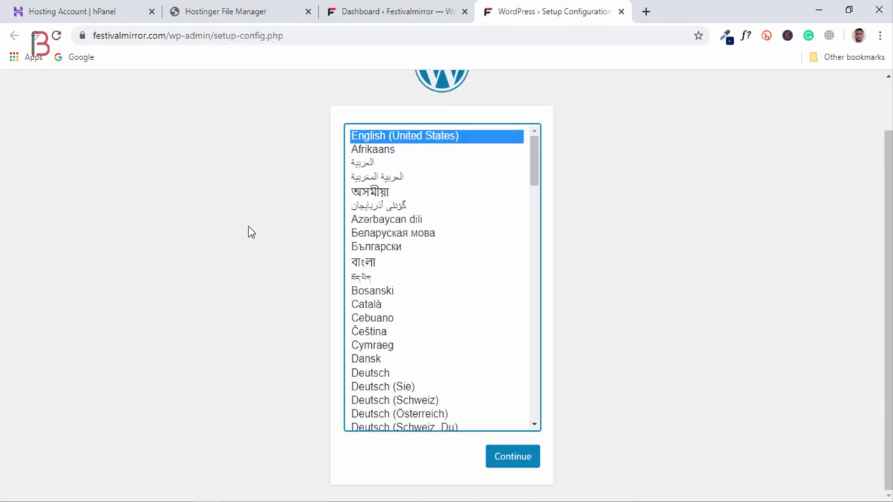
scroll(249, 226, up, 2)
click(372, 8)
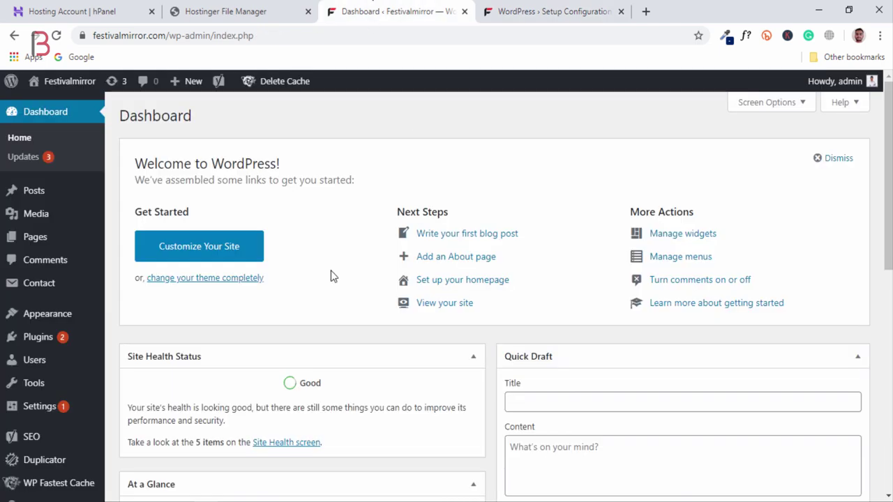
Delete all remaining files and folders inside public_html in the Hostinger File Manager.
click(246, 8)
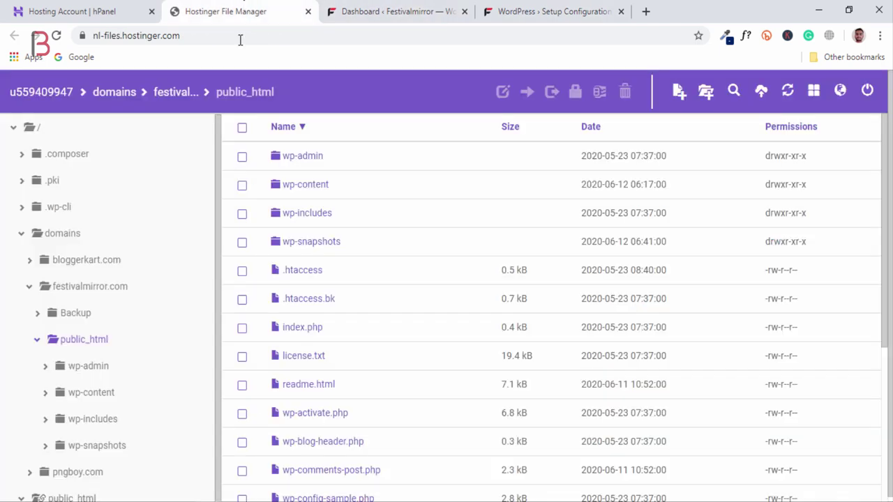
click(241, 128)
scroll(399, 255, down, 4)
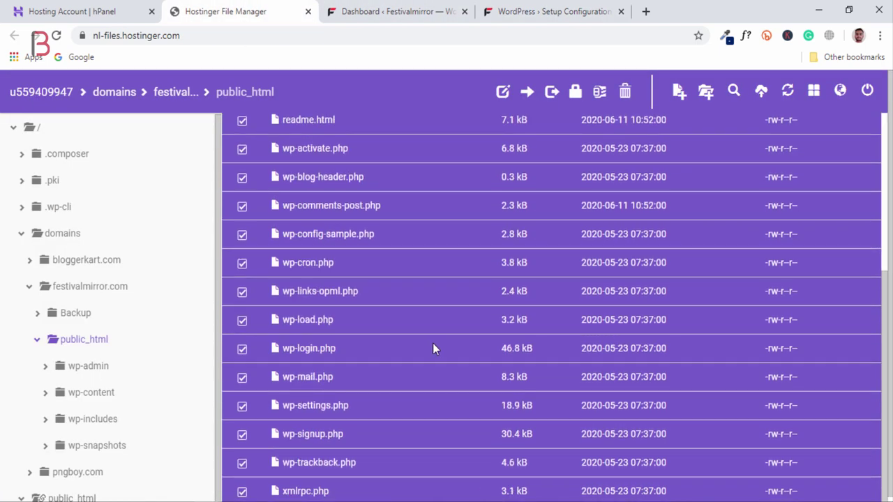
click(625, 92)
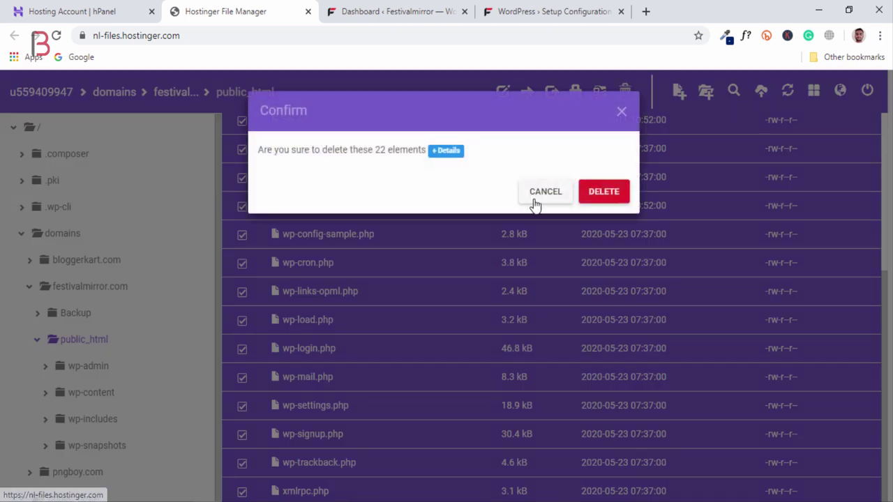
click(604, 192)
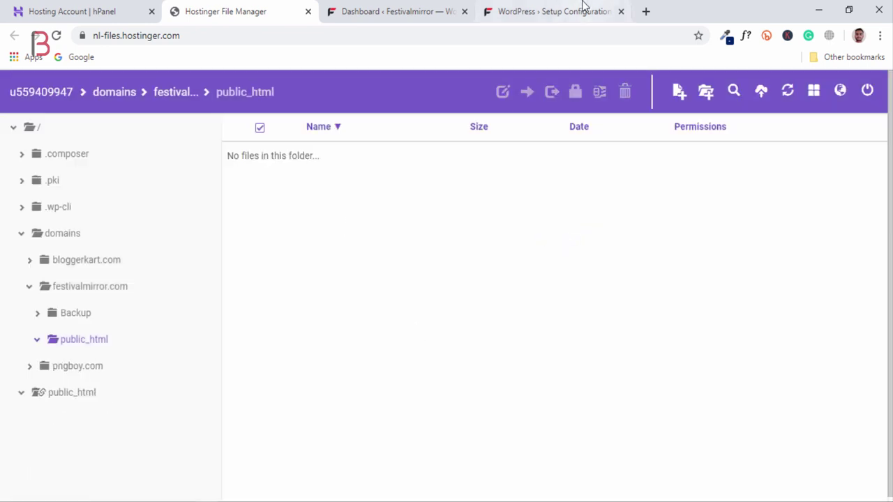
Reload the live site's setup page, then load the festivalmirror.com root address to check the wiped site.
click(551, 11)
click(55, 37)
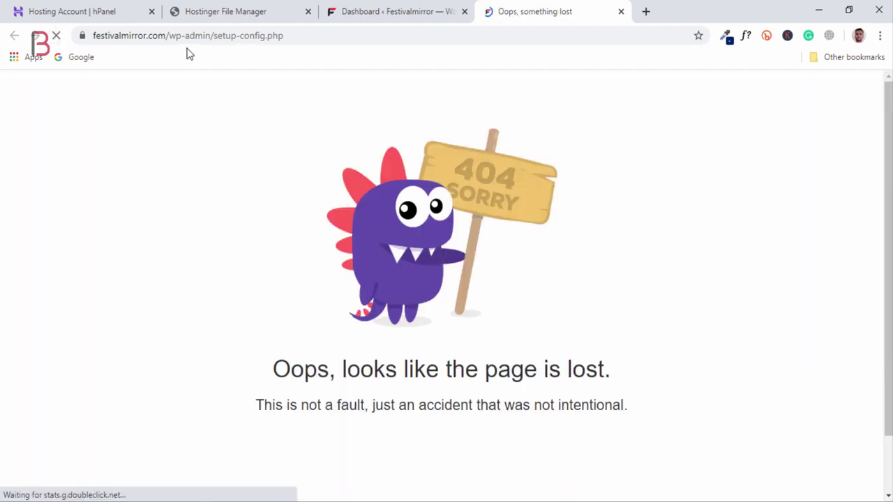
drag(167, 36, 494, 66)
key(BackSpace)
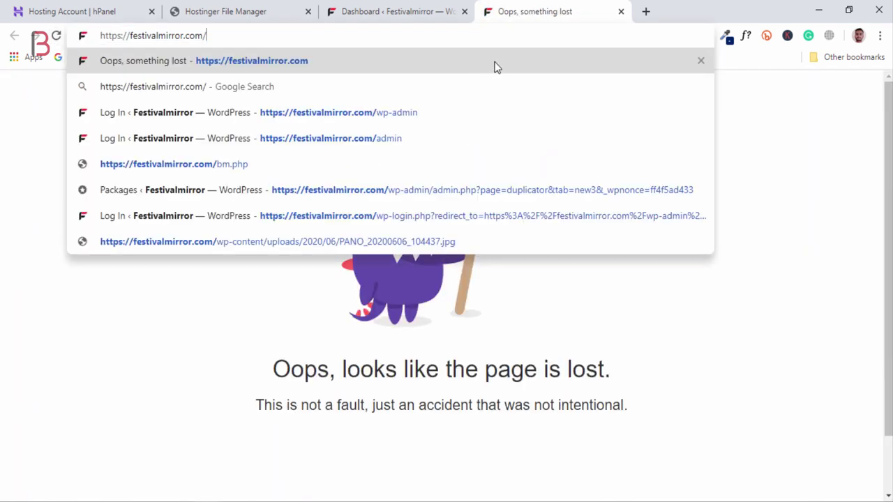
key(Return)
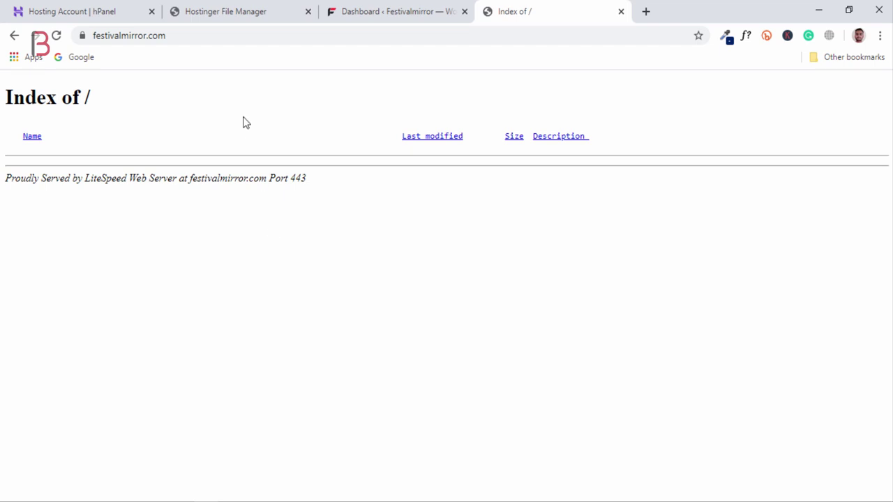
Move the Duplicator archive zip from the Backup folder into festivalmirror.com's public_html folder in the Hostinger File Manager.
click(228, 8)
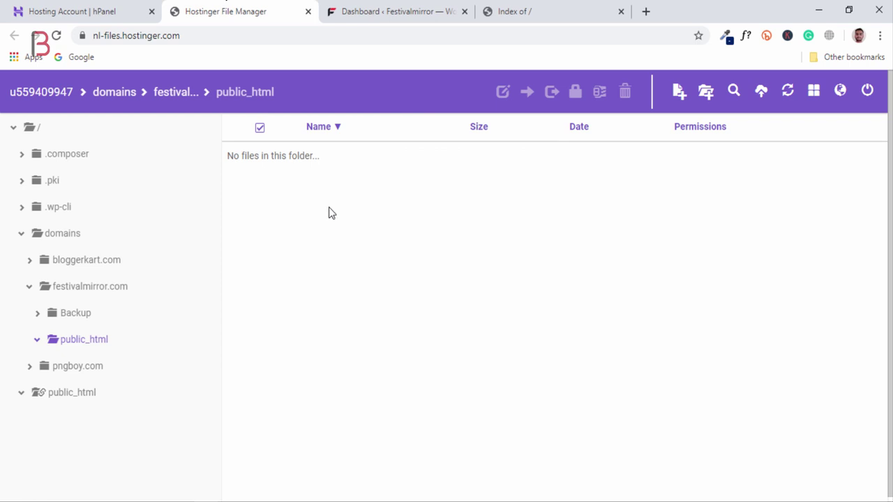
click(169, 95)
double_click(338, 156)
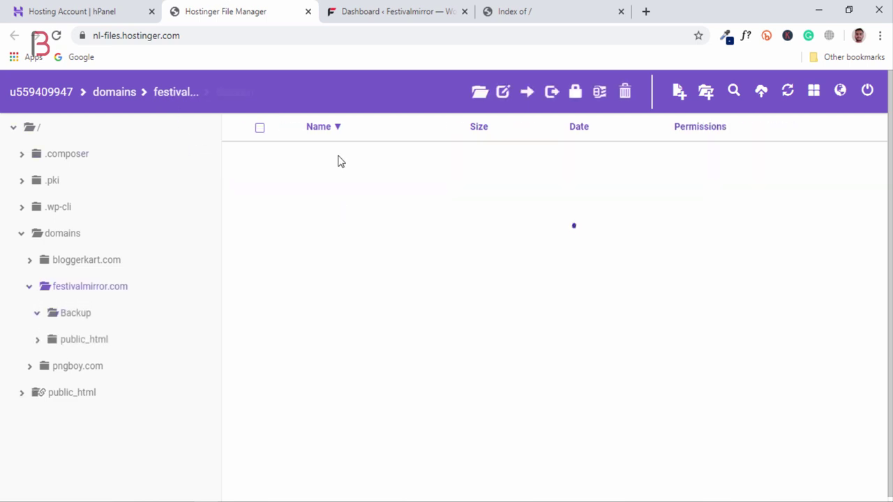
click(234, 158)
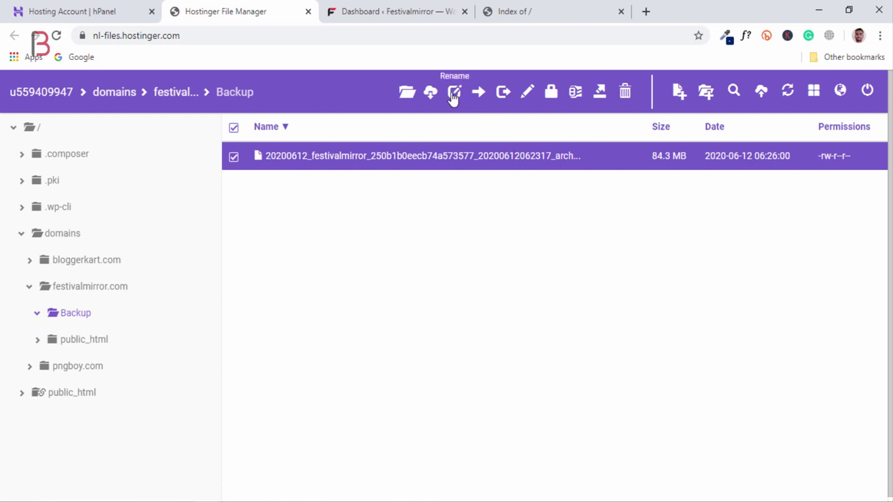
click(478, 94)
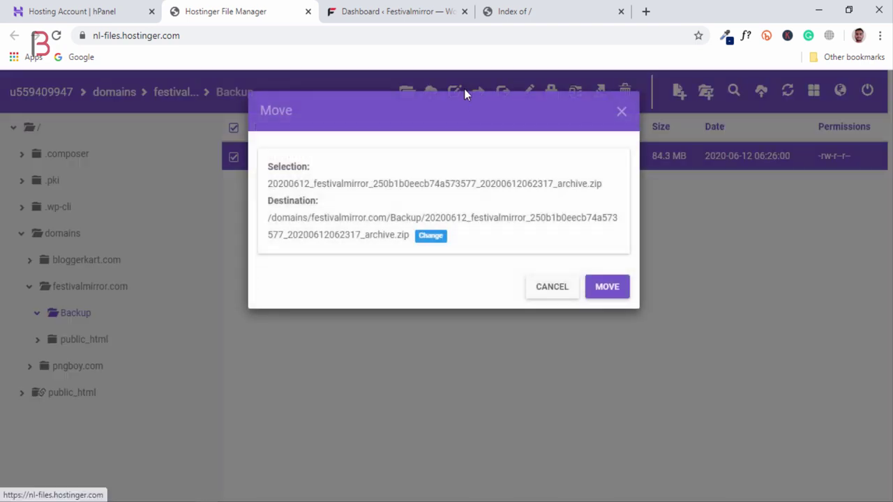
click(430, 237)
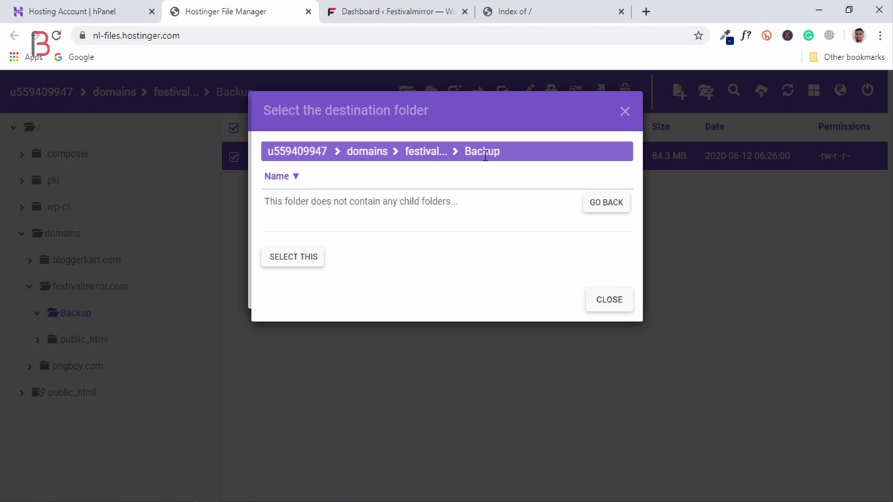
click(433, 151)
click(297, 229)
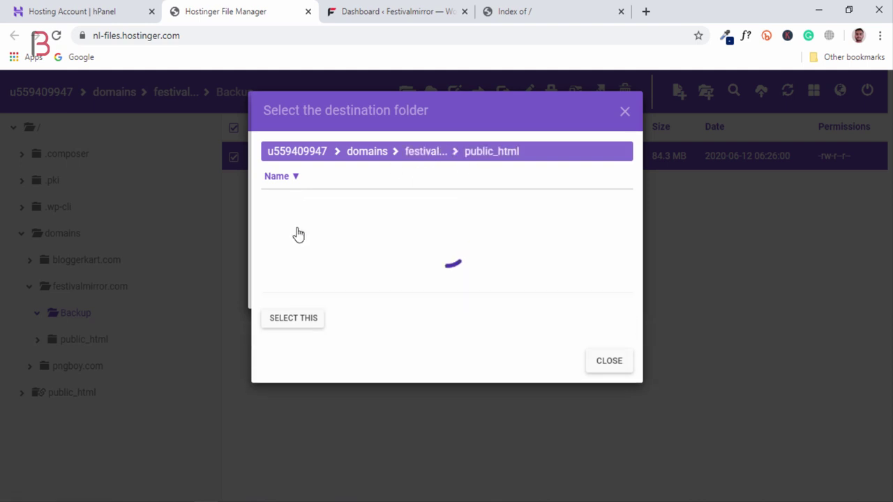
click(294, 257)
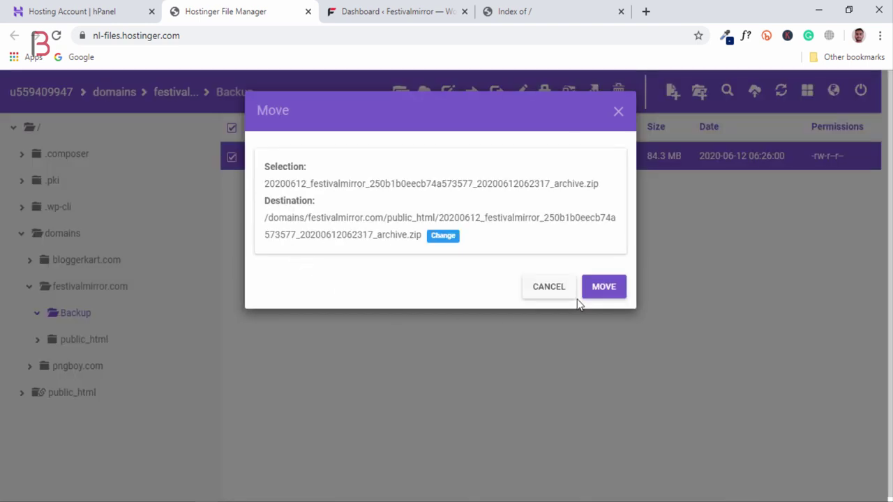
click(602, 286)
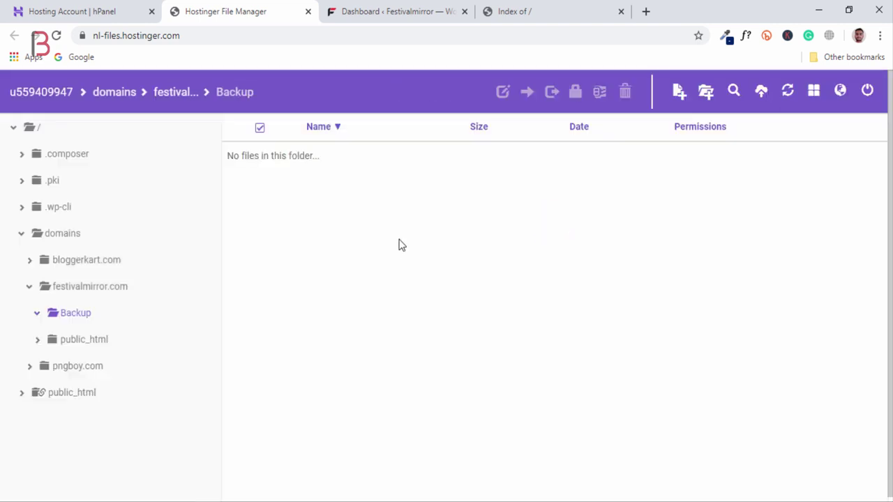
Upload installer.php from the computer's Downloads folder into the public_html folder of festivalmirror.com.
click(158, 93)
double_click(368, 184)
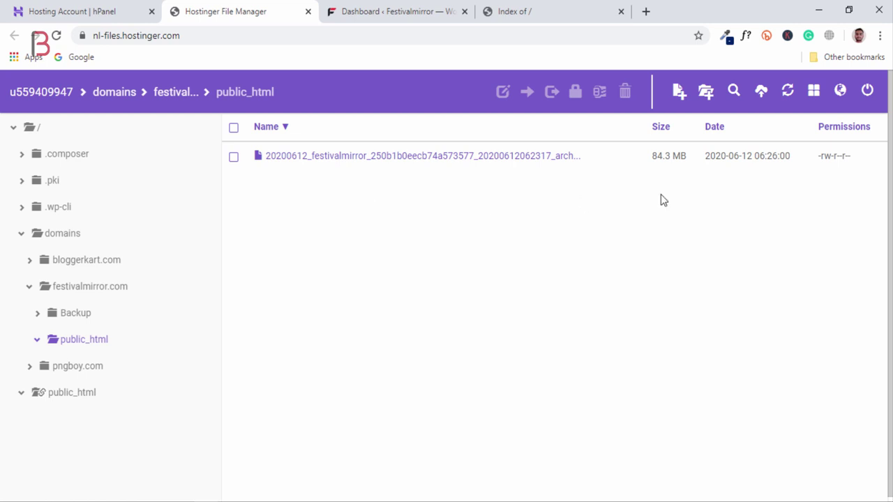
click(758, 91)
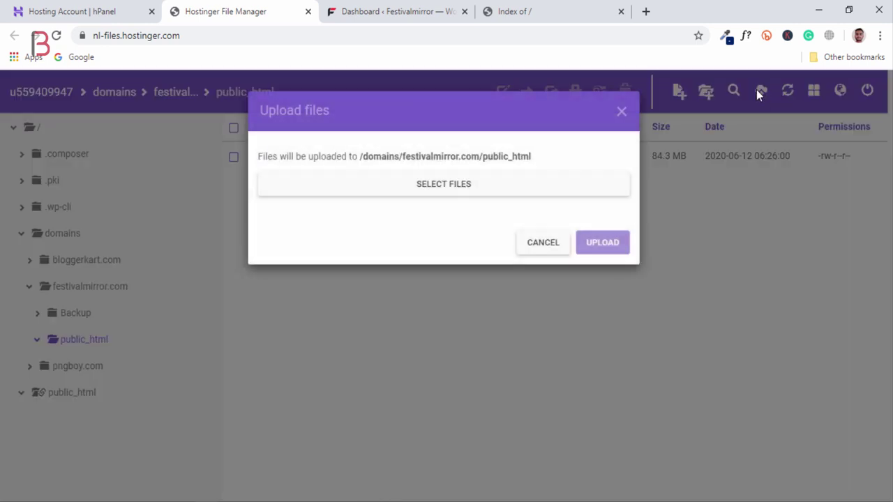
click(456, 191)
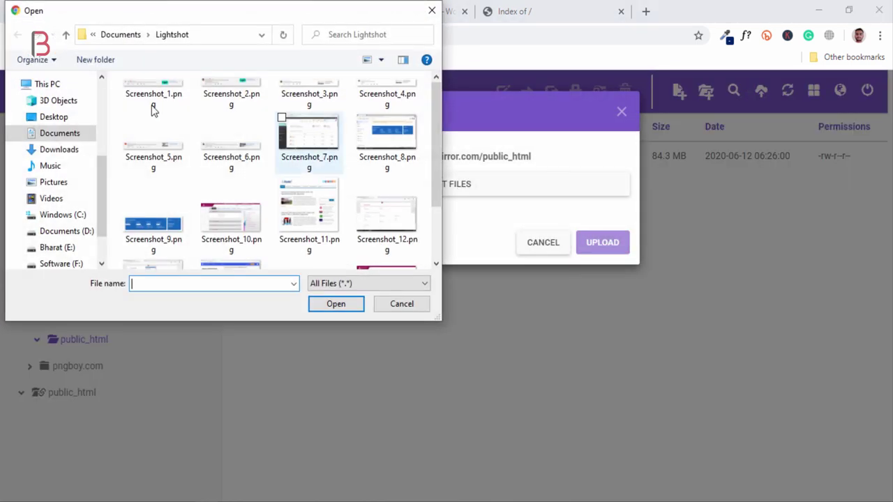
click(61, 149)
double_click(196, 144)
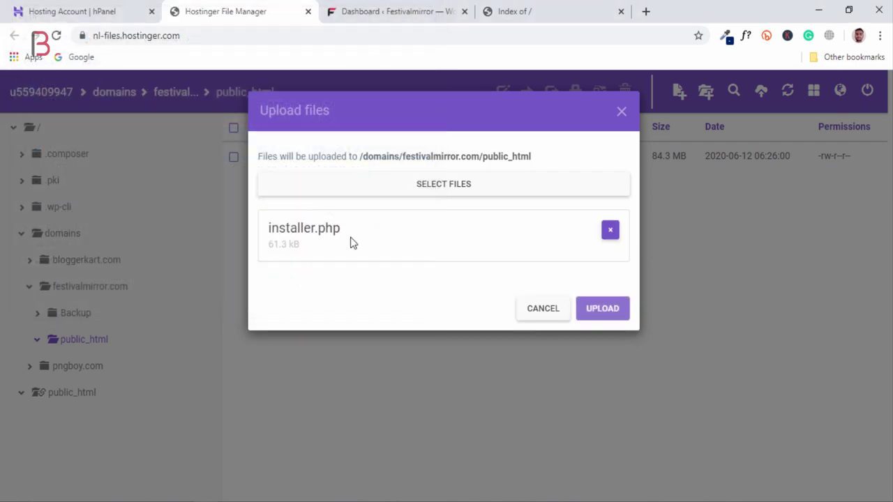
click(605, 311)
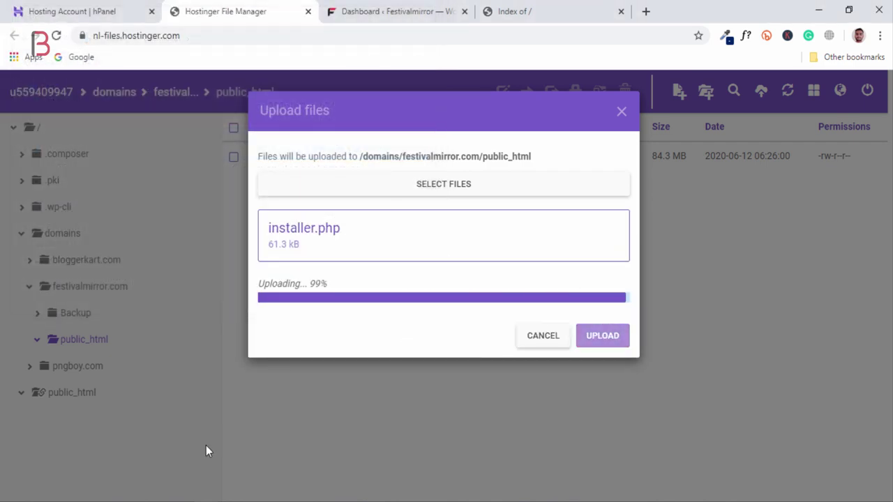
click(622, 112)
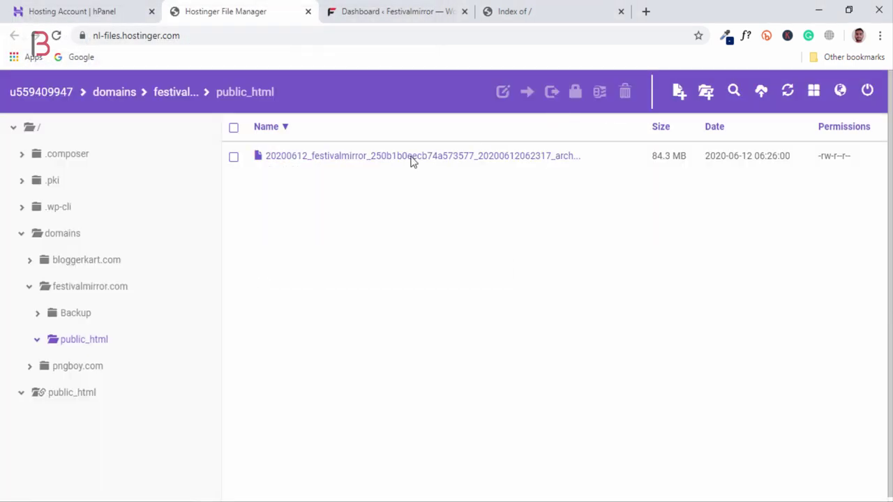
Run installer.php from the live site's reloaded file index and complete the first Duplicator step to reach Install Database.
click(519, 10)
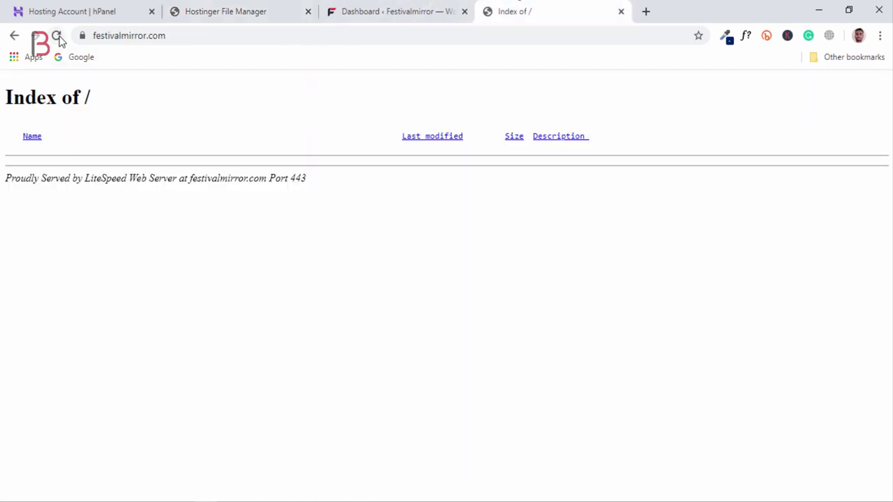
click(56, 36)
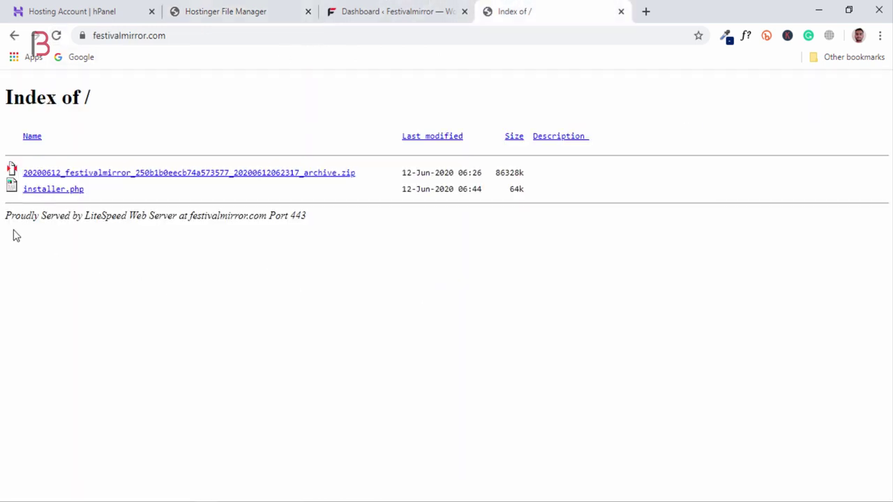
click(50, 190)
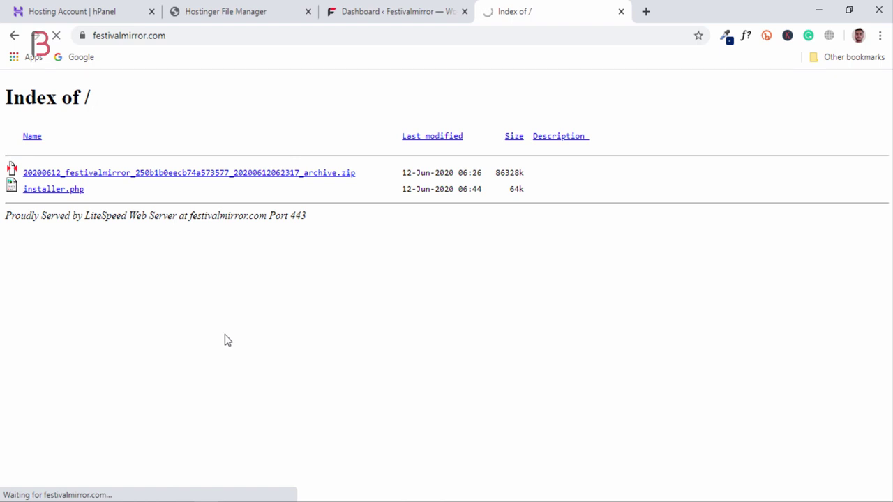
click(190, 315)
click(666, 466)
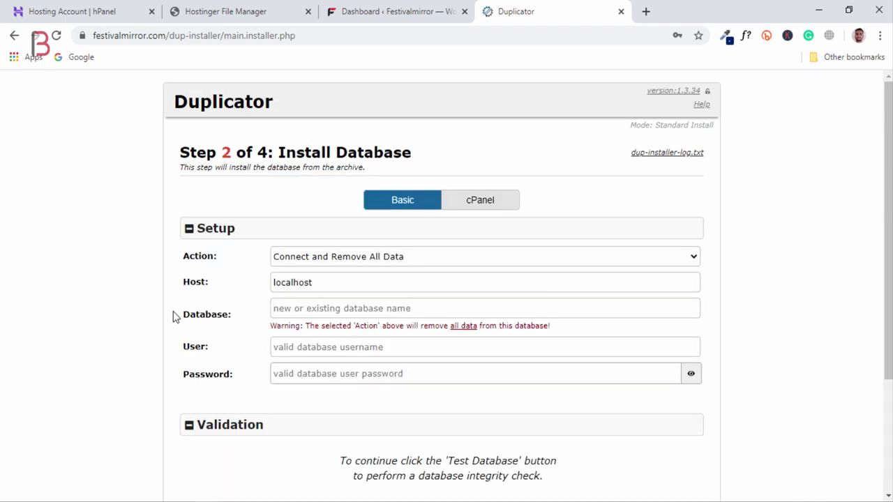
Copy the existing MySQL database name from Hostinger's MySQL Databases page into the Duplicator installer's Database field.
click(98, 11)
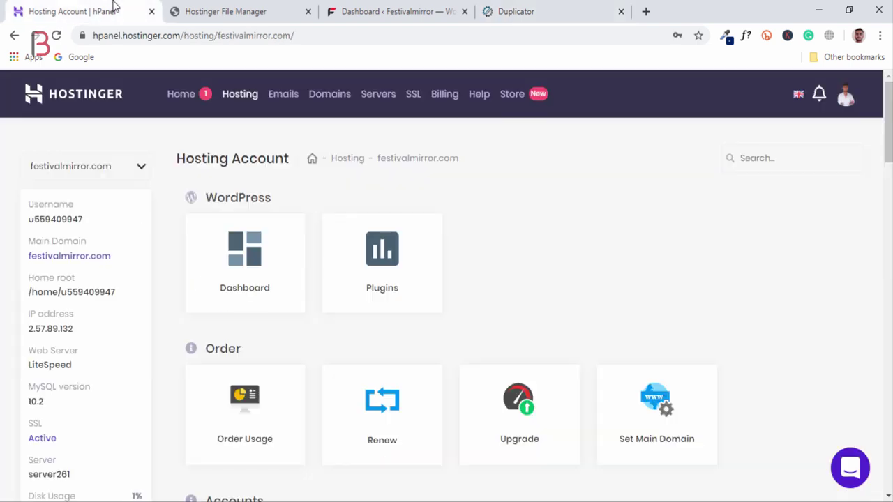
scroll(400, 315, down, 10)
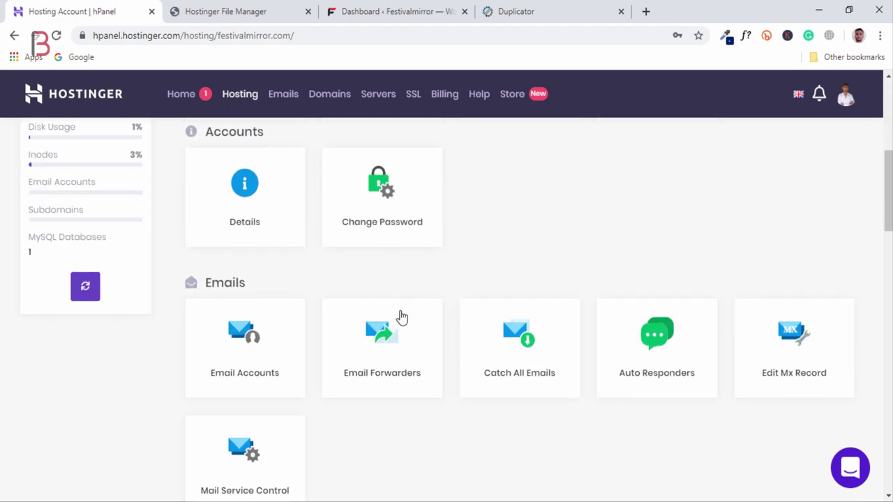
scroll(403, 283, down, 8)
click(261, 309)
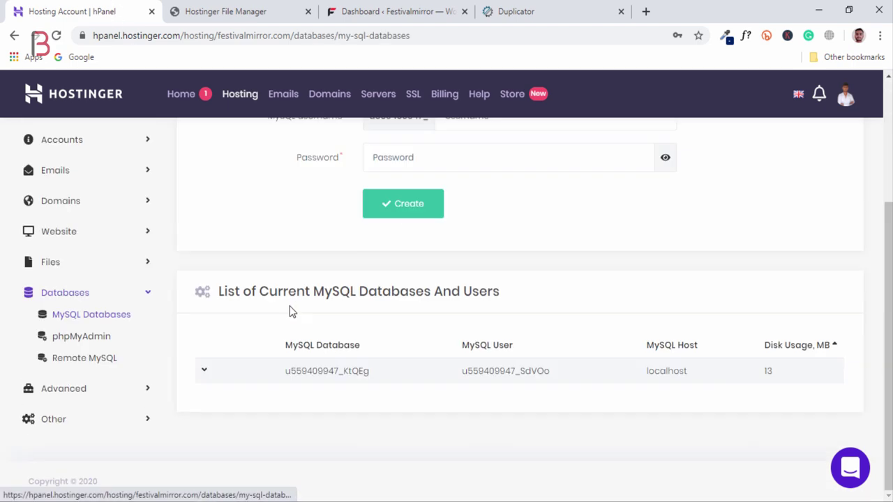
scroll(420, 367, down, 3)
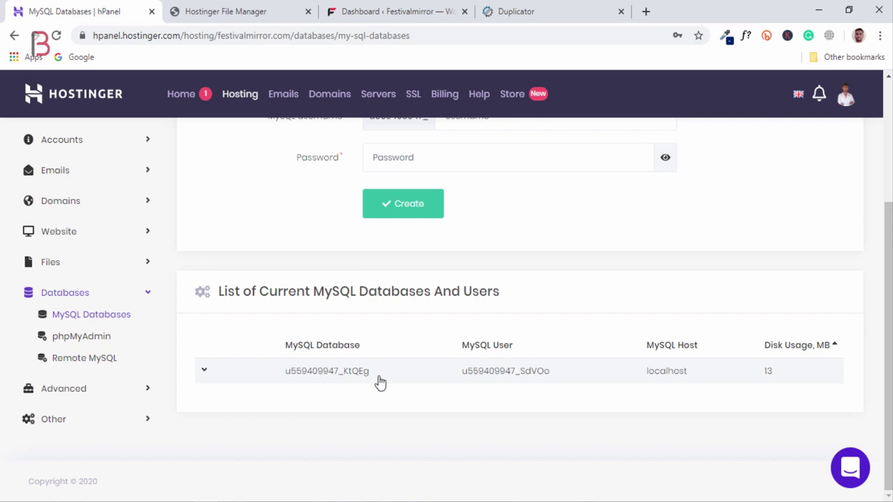
drag(383, 377, 284, 379)
key(ctrl+c)
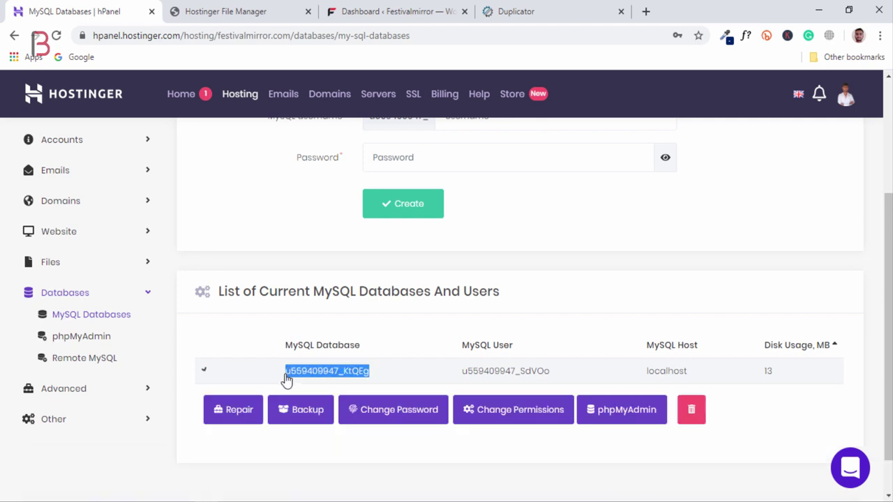
click(551, 11)
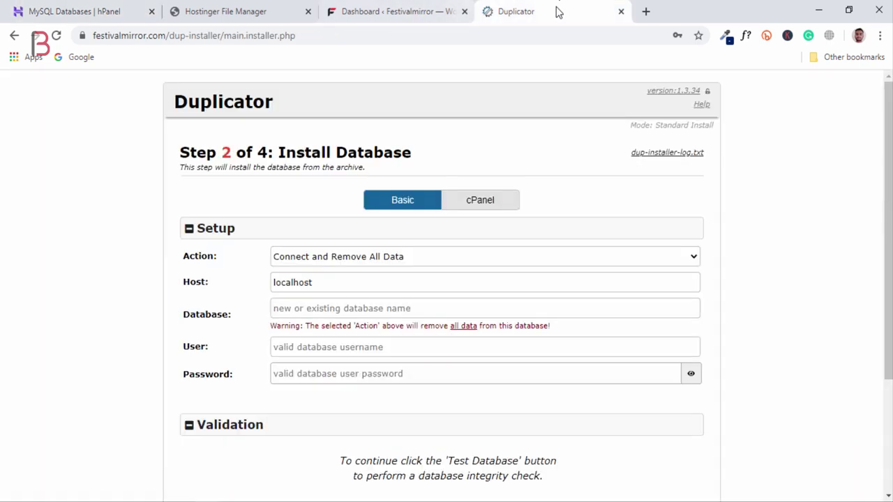
click(295, 313)
key(ctrl+v)
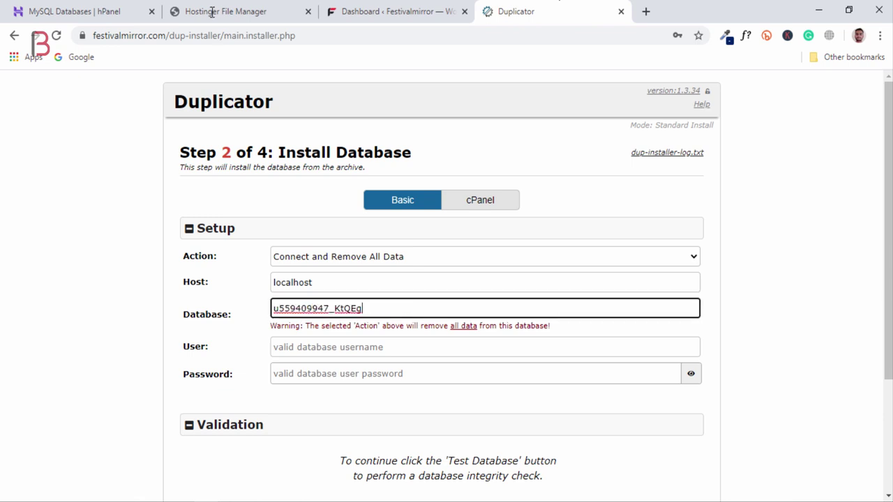
Copy the MySQL user name from Hostinger into the installer's User field and enter the database user password.
click(114, 11)
drag(552, 372, 461, 382)
key(ctrl+c)
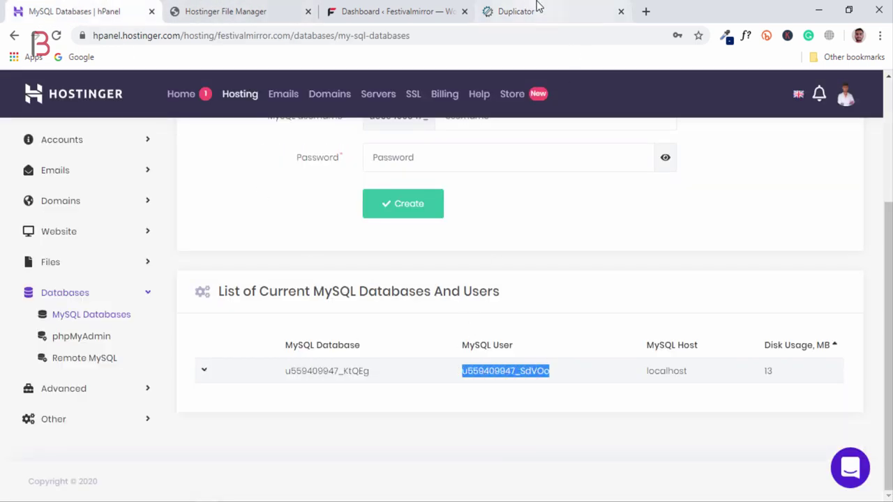
click(481, 8)
click(346, 347)
key(ctrl+v)
click(429, 374)
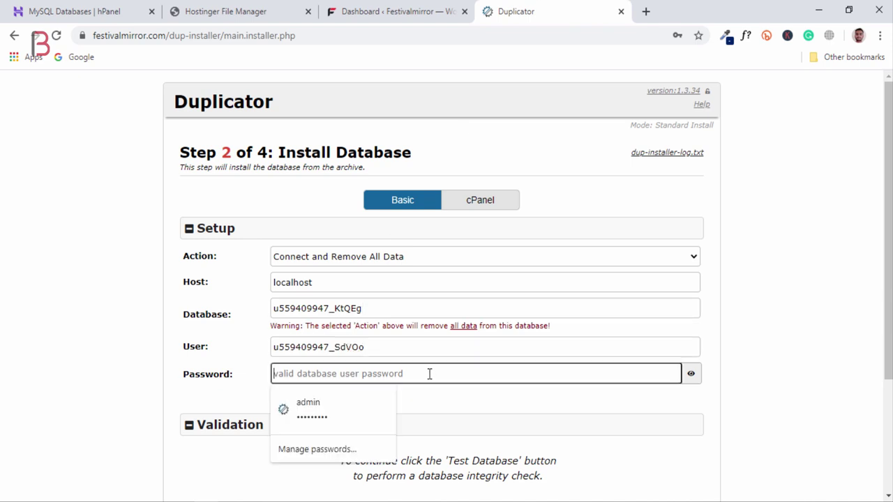
key(ctrl+v)
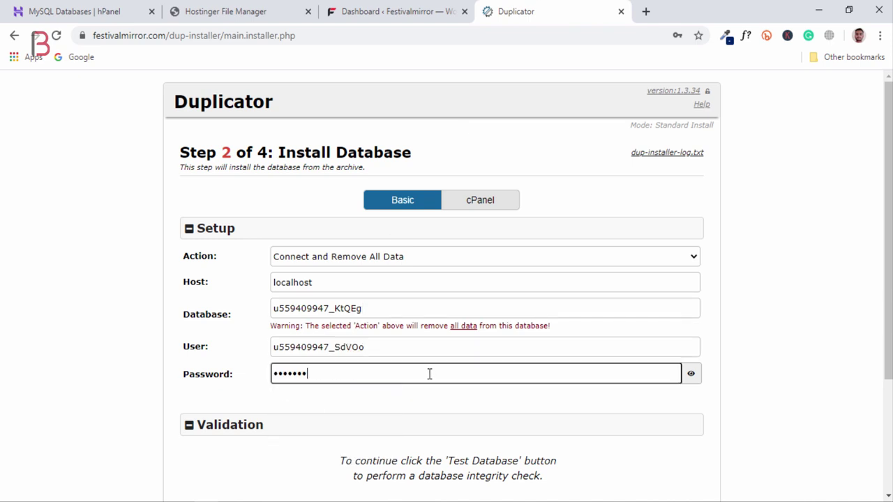
Run the installer's database test and confirm the database installation with the entered connection settings.
scroll(568, 415, down, 2)
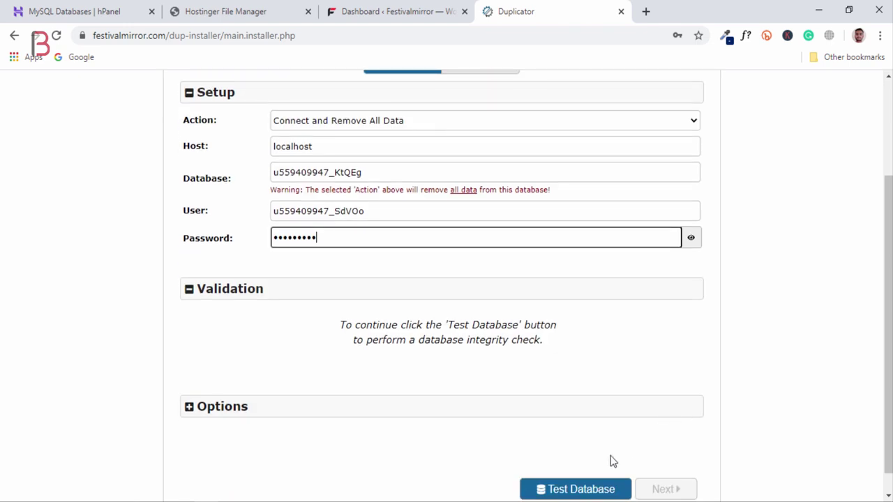
click(590, 489)
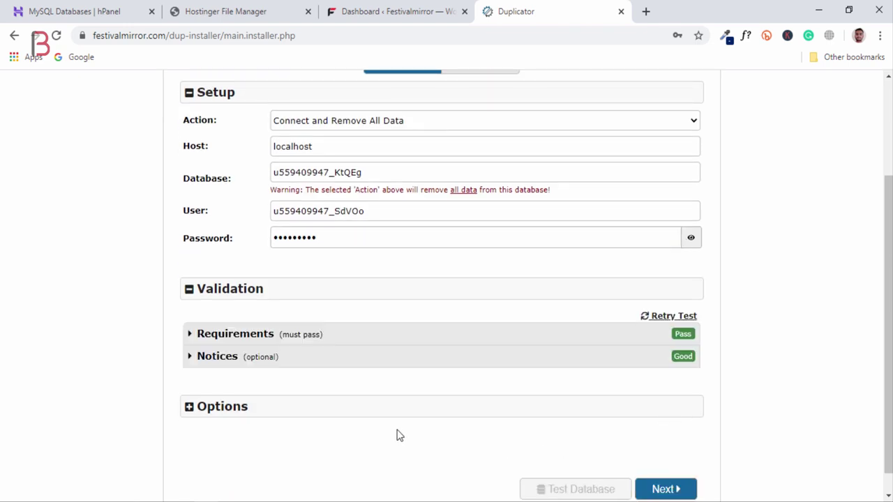
scroll(678, 351, down, 1)
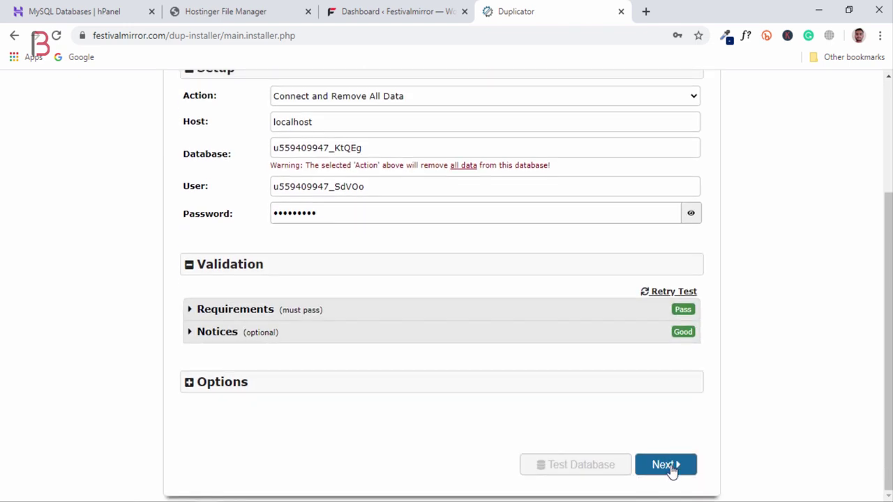
click(670, 469)
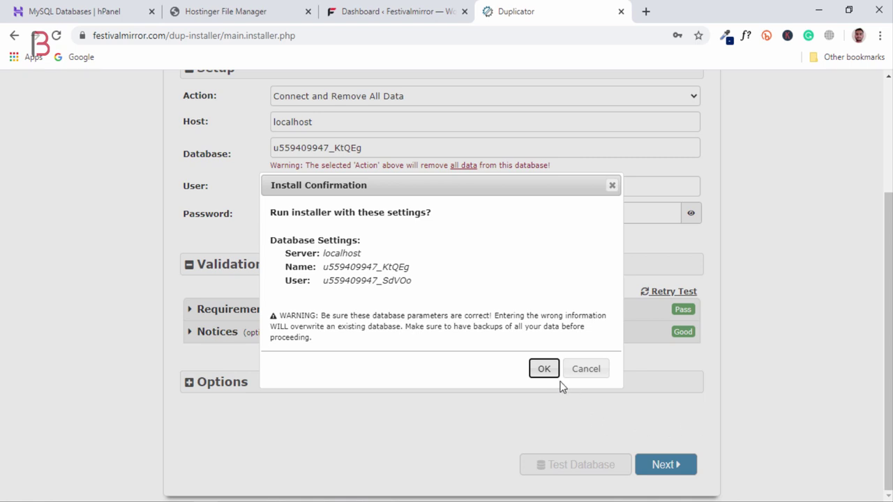
click(548, 370)
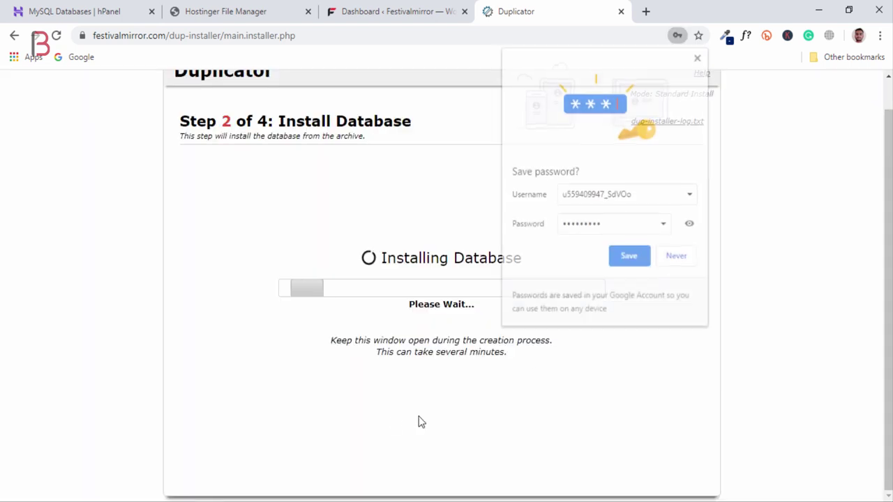
Decline saving the database password in the browser and continue the installer to Step 4, Test Site.
click(676, 258)
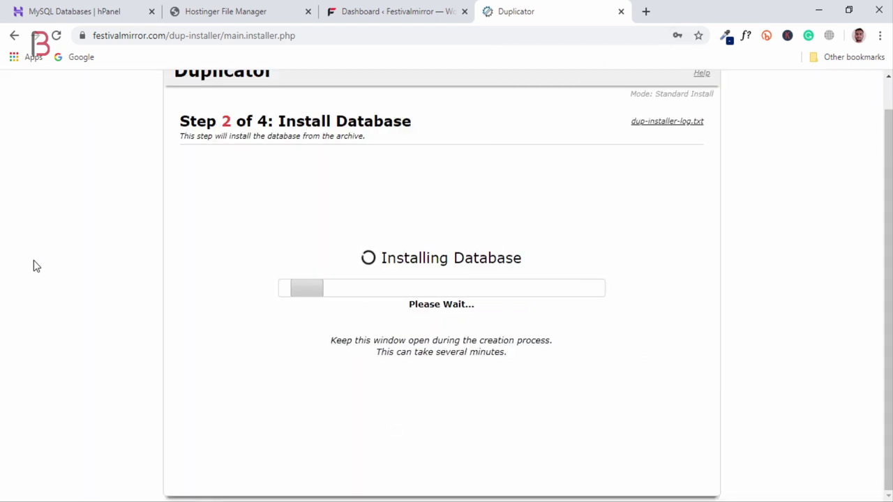
click(665, 465)
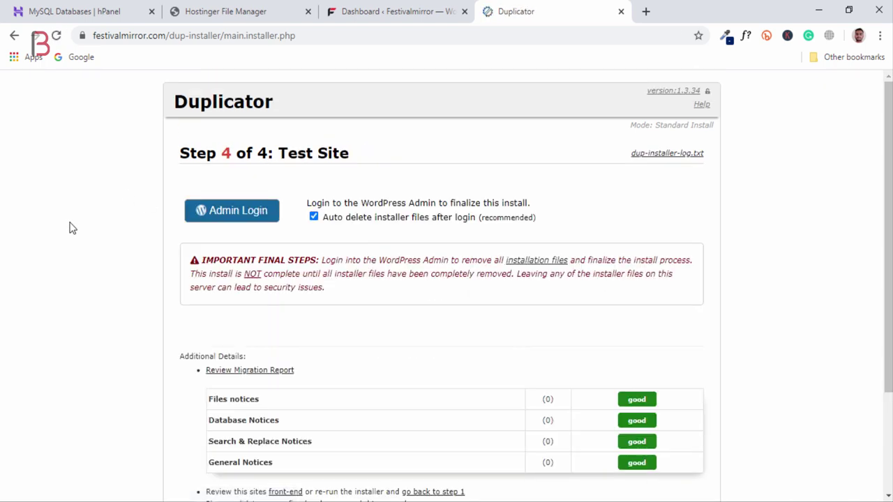
Open festivalmirror.com in a new browser tab and check the restored home page down to its footer.
click(644, 11)
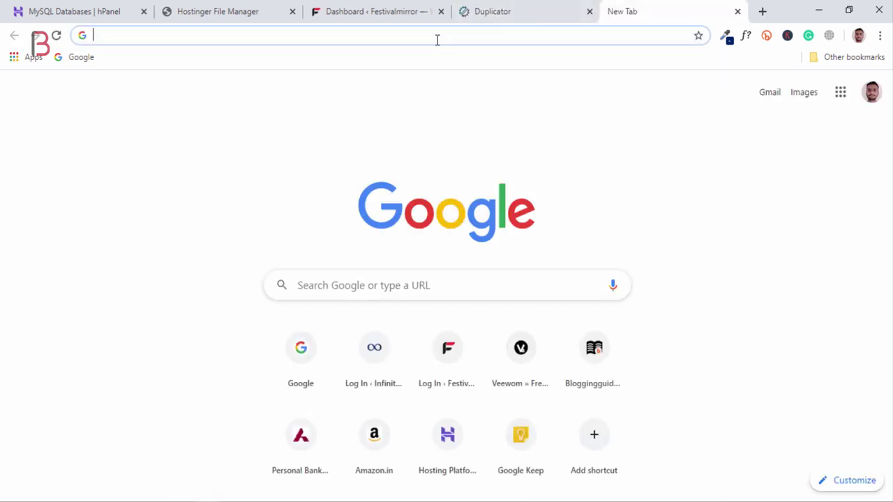
text(fe)
key(Return)
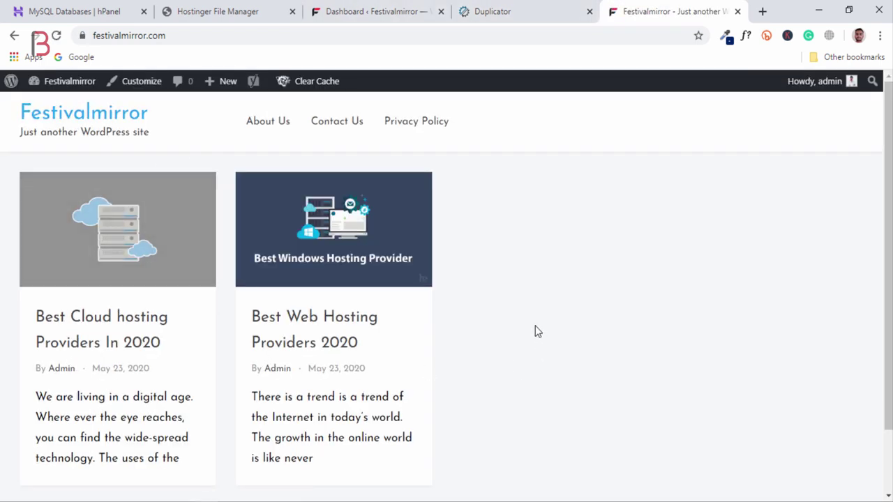
scroll(522, 304, down, 2)
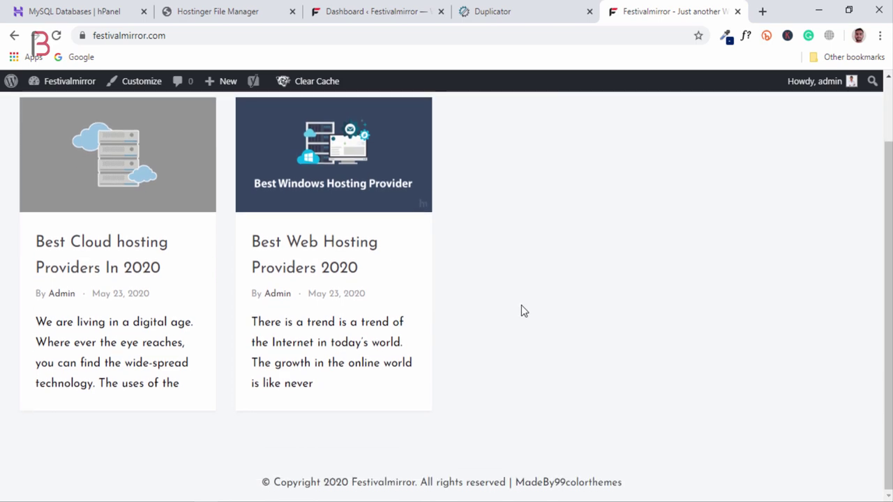
scroll(398, 325, up, 2)
Open the "Best Web Hosting Providers 2020" post and check its content down to the comment form.
click(307, 270)
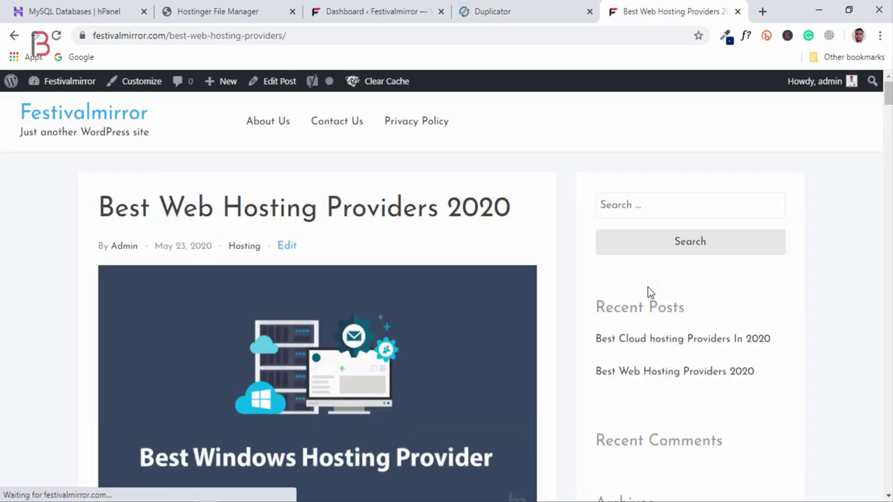
scroll(889, 266, down, 10)
scroll(890, 265, down, 15)
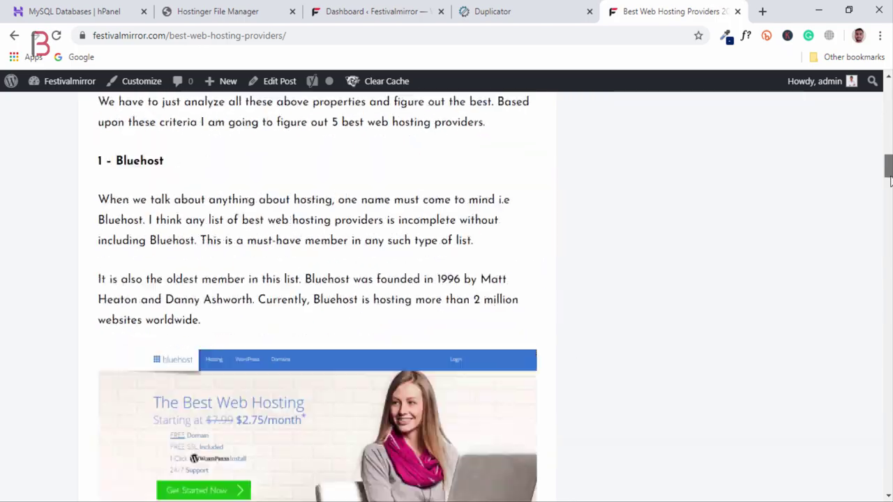
scroll(890, 325, down, 10)
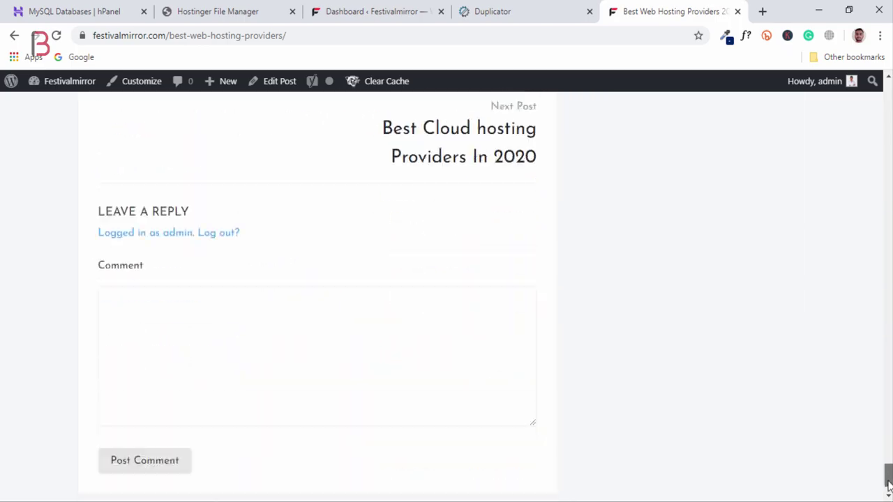
scroll(890, 325, up, 20)
scroll(447, 293, up, 12)
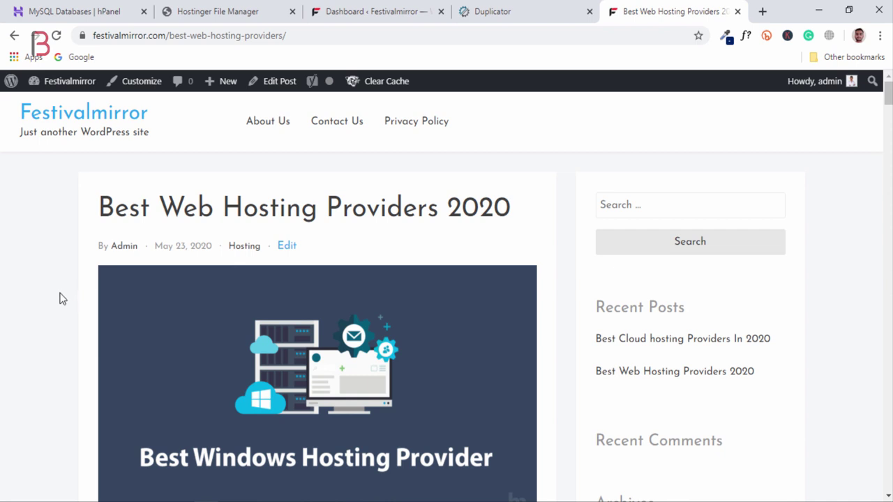
Review the Duplicator installer's Test Site page and the public_html folder in Hostinger File Manager.
click(484, 10)
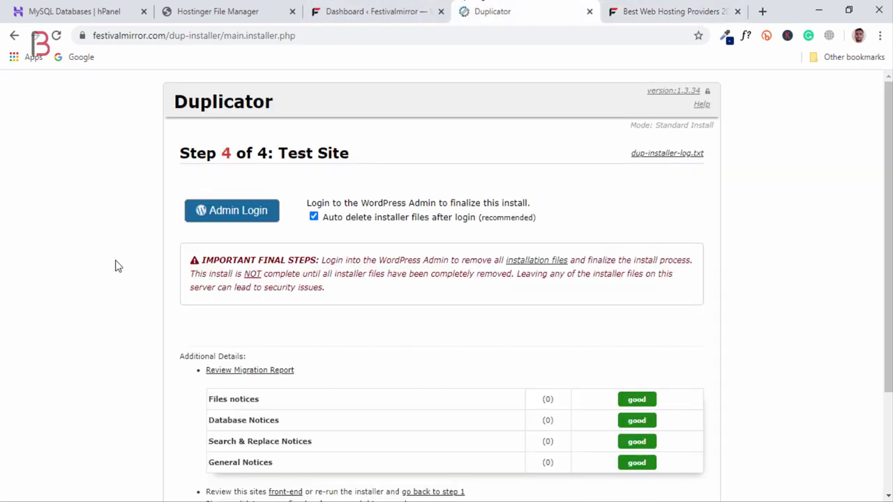
scroll(126, 267, down, 2)
scroll(125, 267, up, 2)
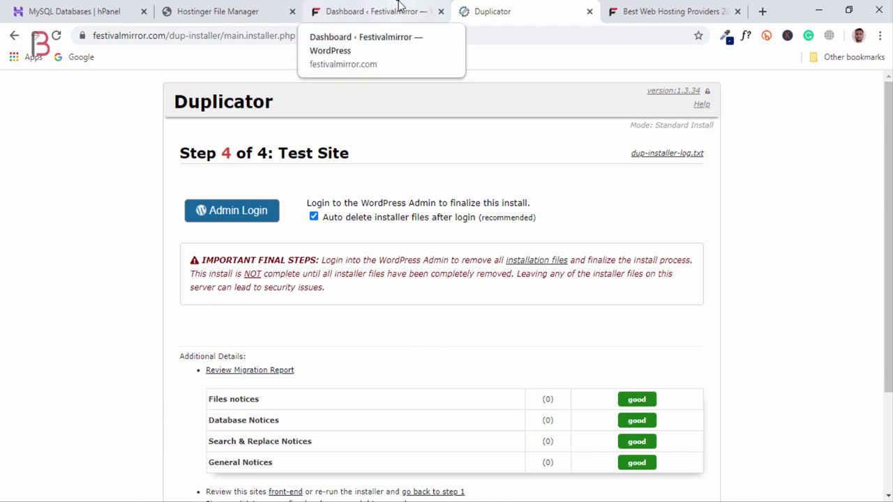
click(631, 10)
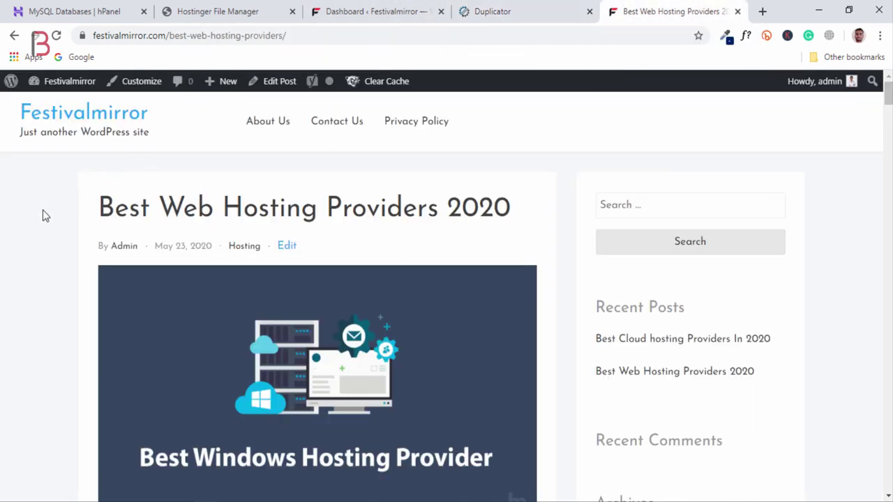
click(212, 13)
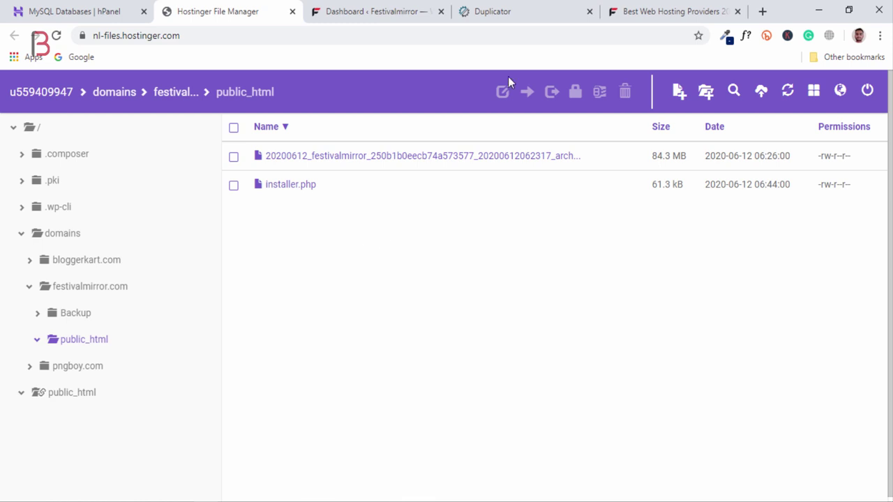
Return to the restored site's home page and open its WordPress admin dashboard to look it over.
click(649, 11)
click(123, 126)
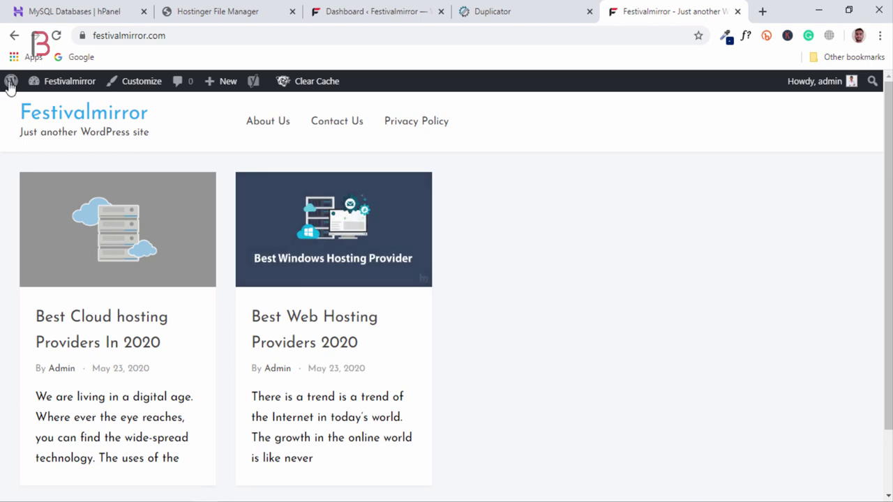
click(380, 211)
scroll(425, 223, down, 1)
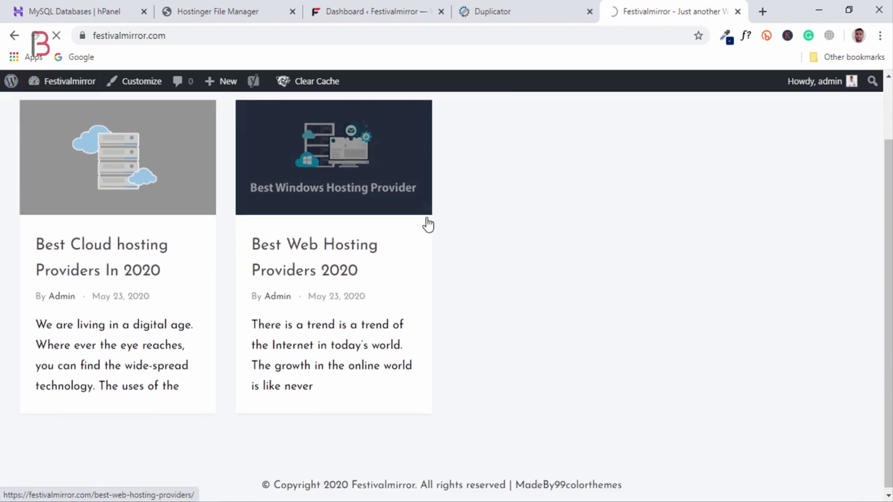
scroll(435, 207, up, 1)
scroll(424, 227, down, 1)
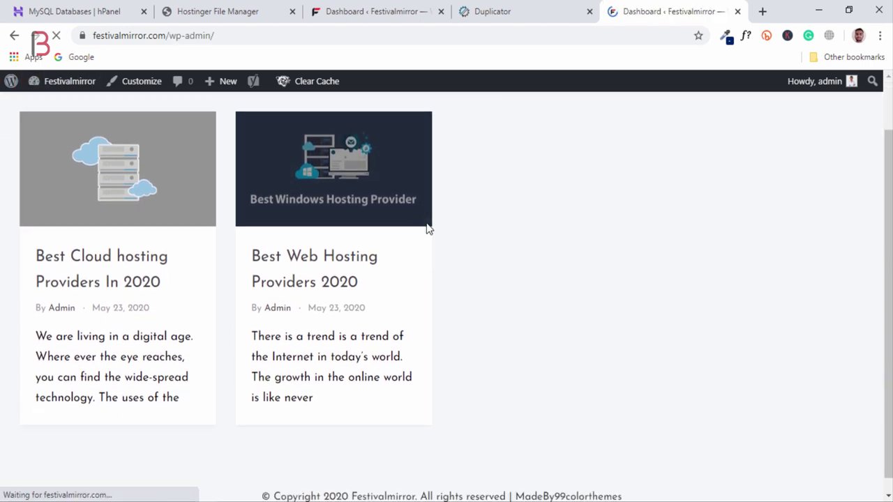
scroll(337, 274, down, 5)
scroll(337, 275, down, 2)
scroll(338, 272, up, 8)
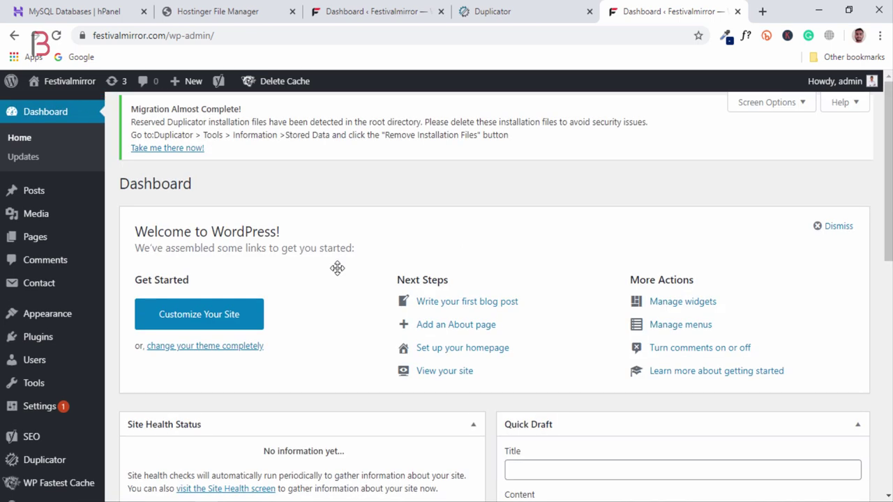